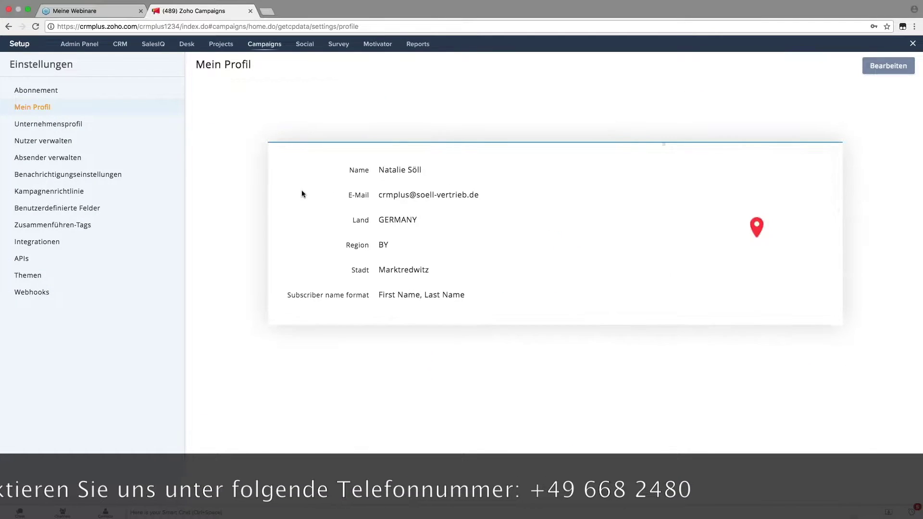
Step: Review the e-mail limits in the Kampagnenrichtlinie settings and return to the campaigns dashboard
click(73, 191)
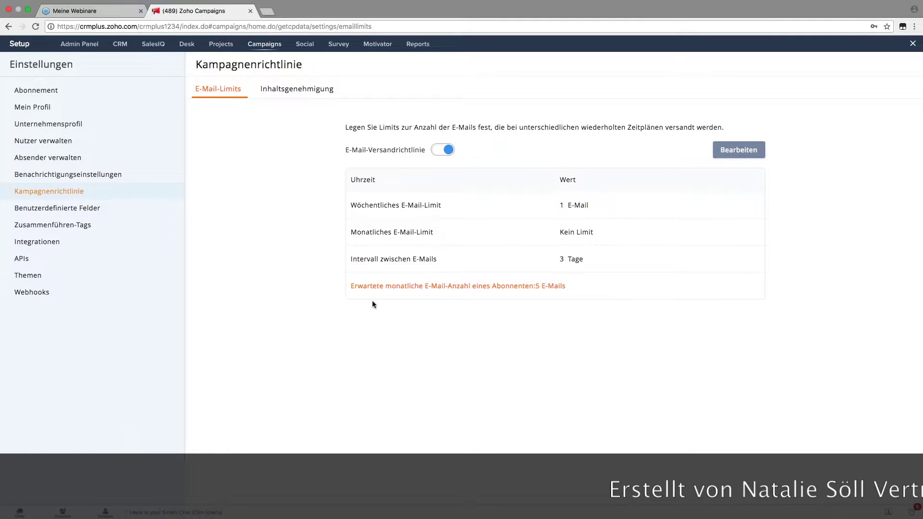
click(911, 42)
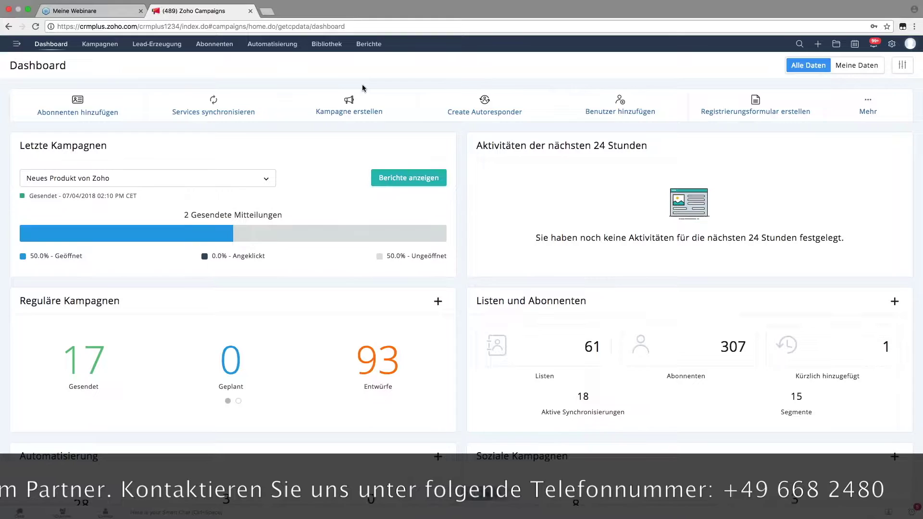
Step: Open the subscribers' consent management (Zustimmung verwalten) and examine the choices for changing the email marketing type
mouse_move(146, 50)
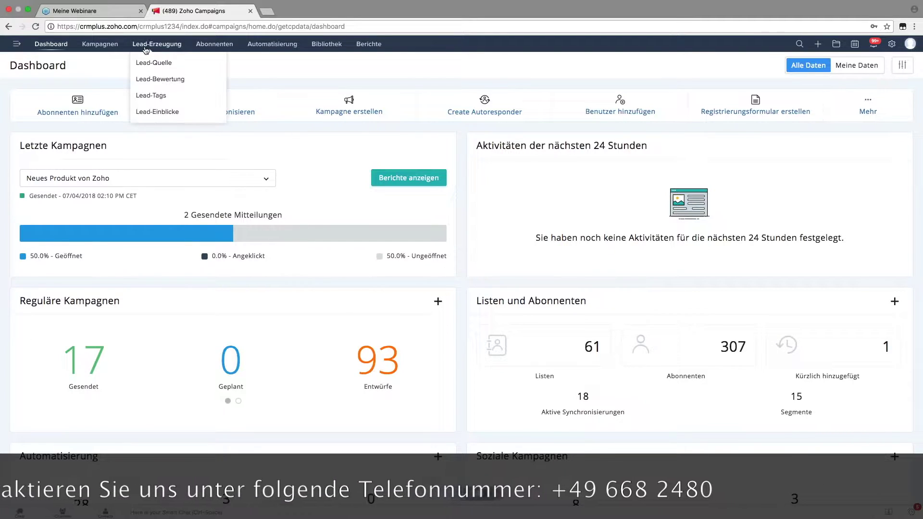
mouse_move(223, 46)
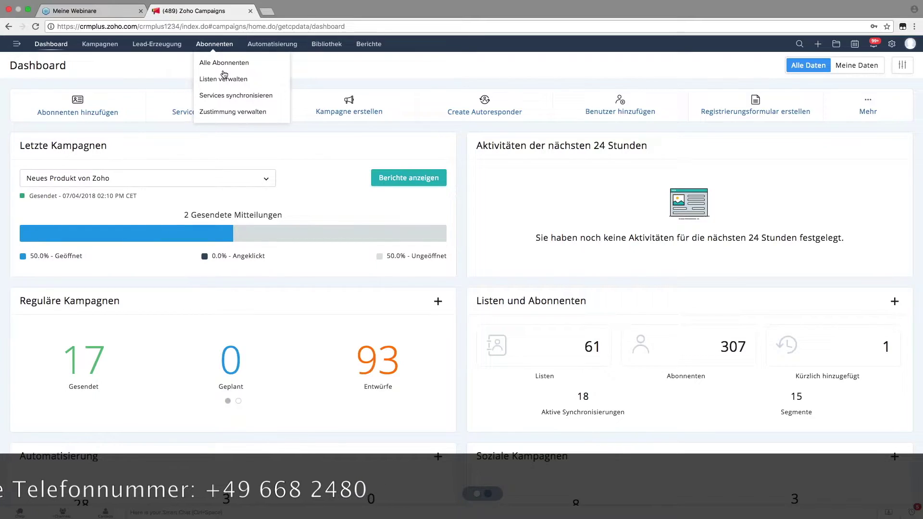
click(219, 113)
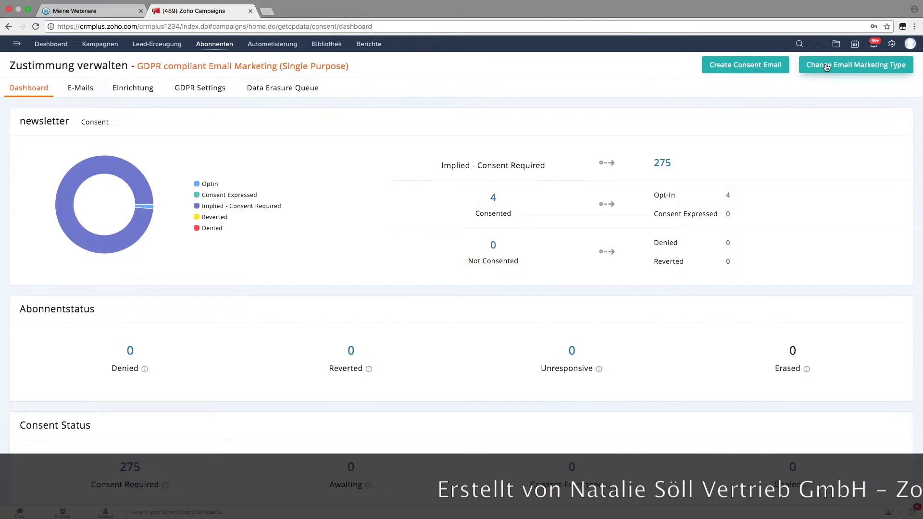
click(827, 67)
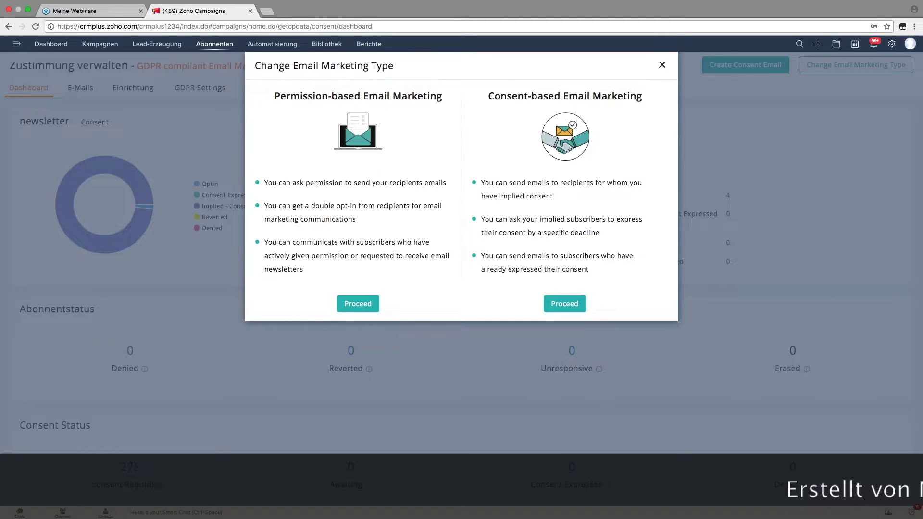
click(661, 64)
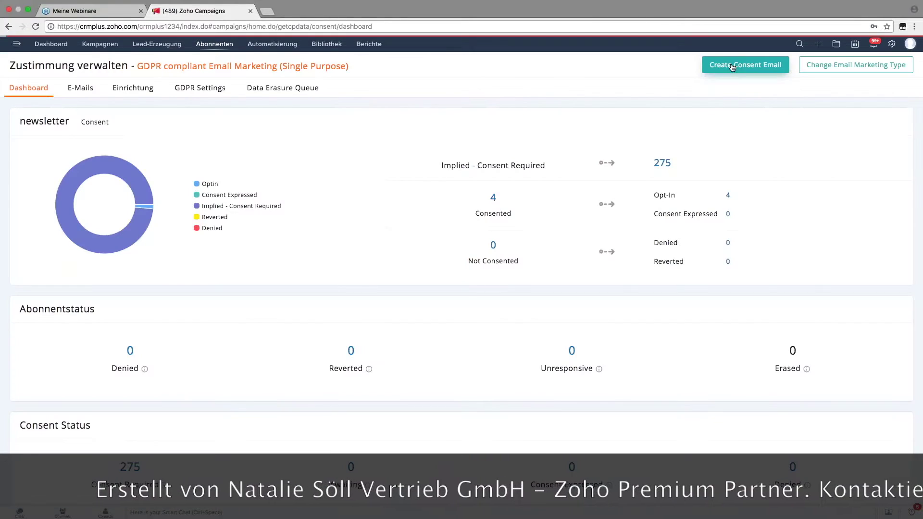
Step: Start a consent email named "Consent Mail an alle Kontakte" and have the same consent email sent to subscribers joining in future
click(732, 66)
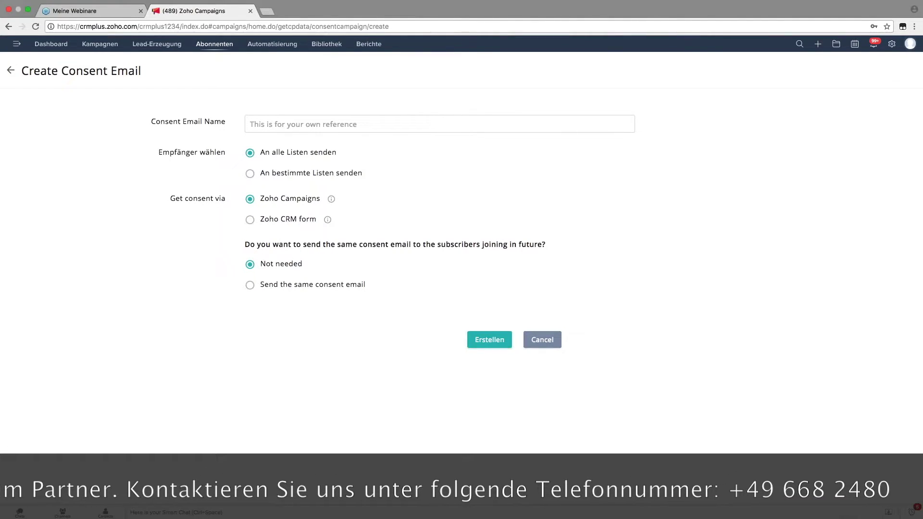
click(588, 123)
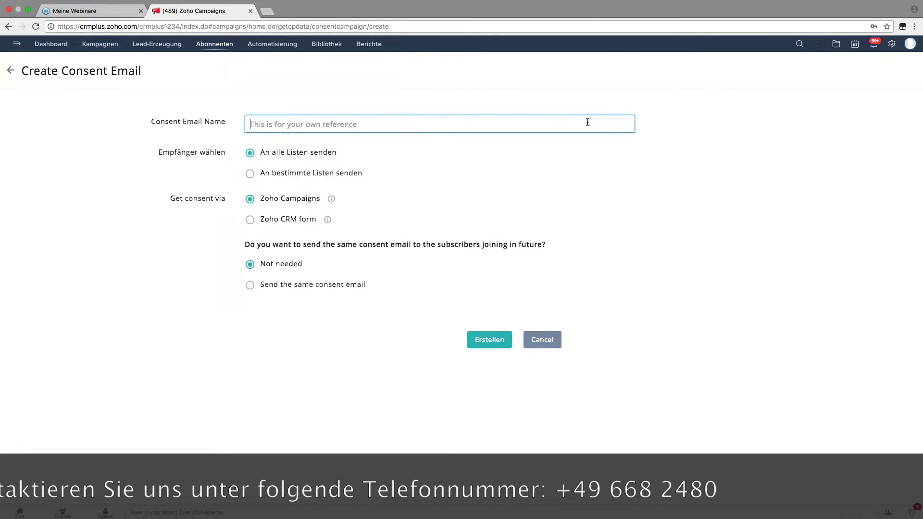
text(Con)
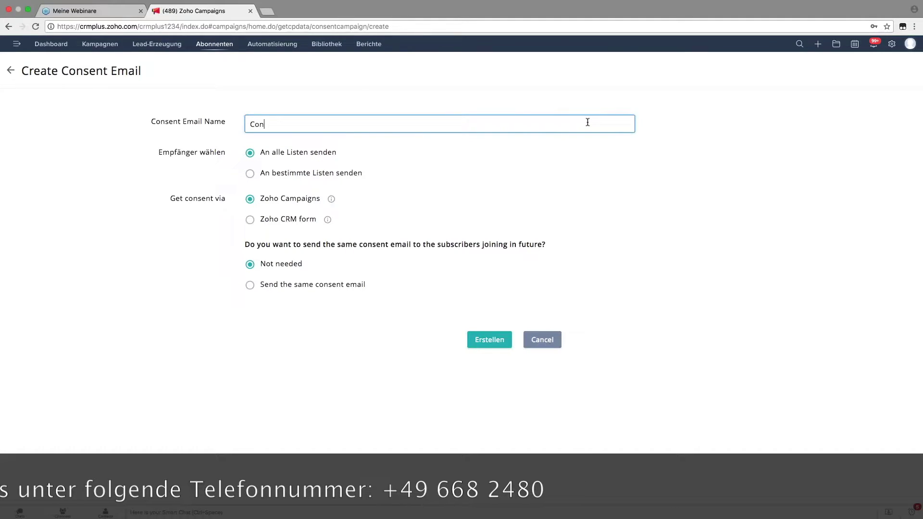
text(sent Mail an alle Kontakte)
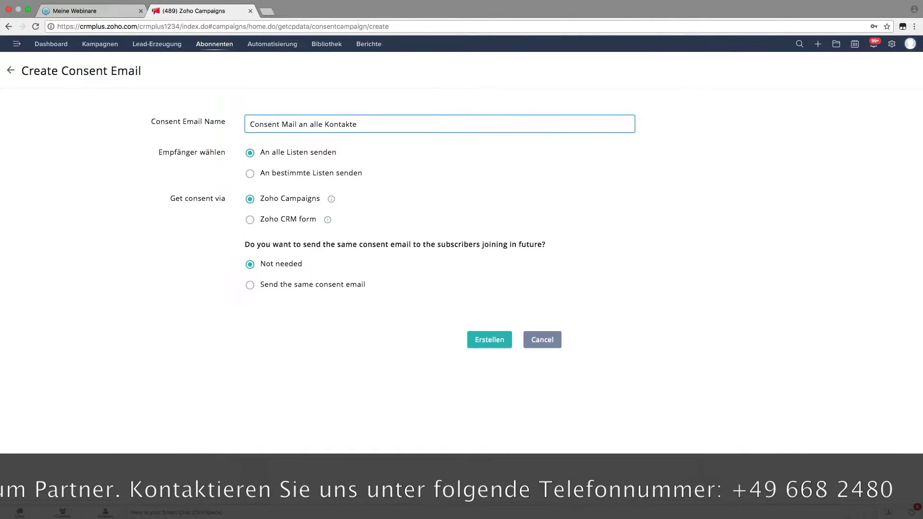
mouse_move(330, 200)
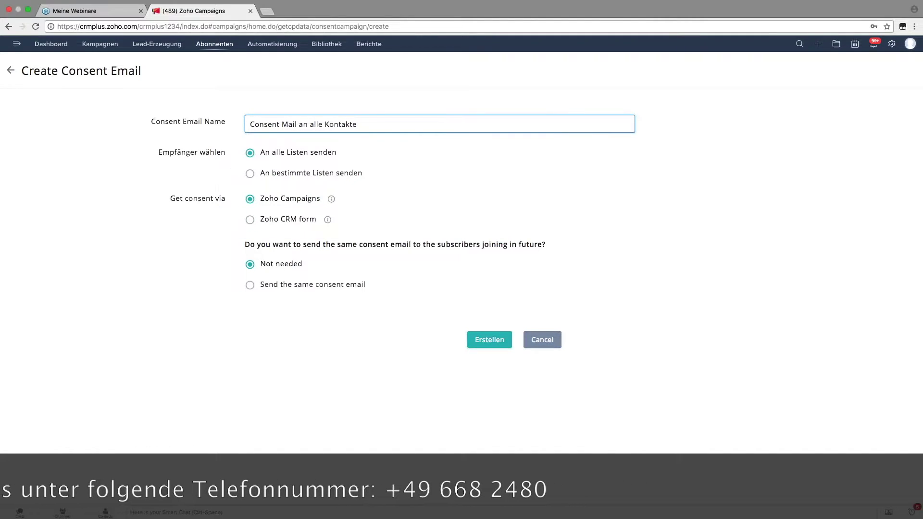
mouse_move(327, 219)
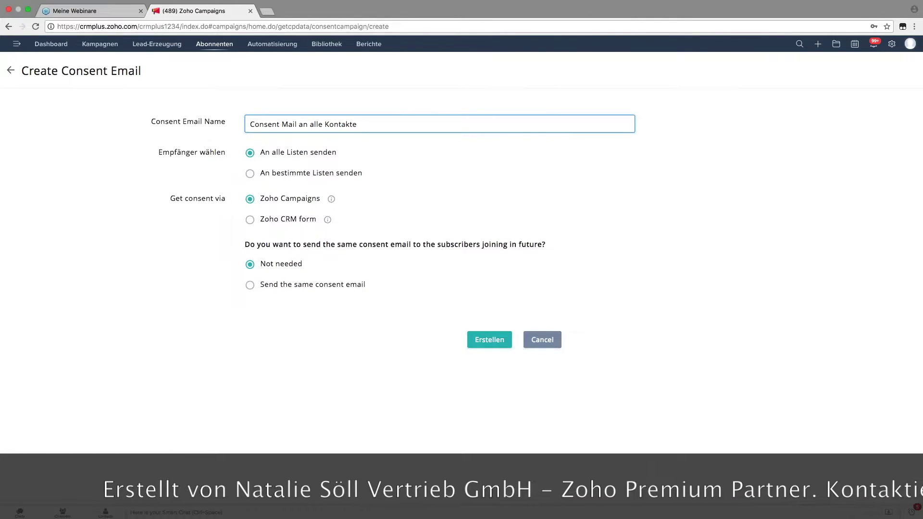
click(249, 287)
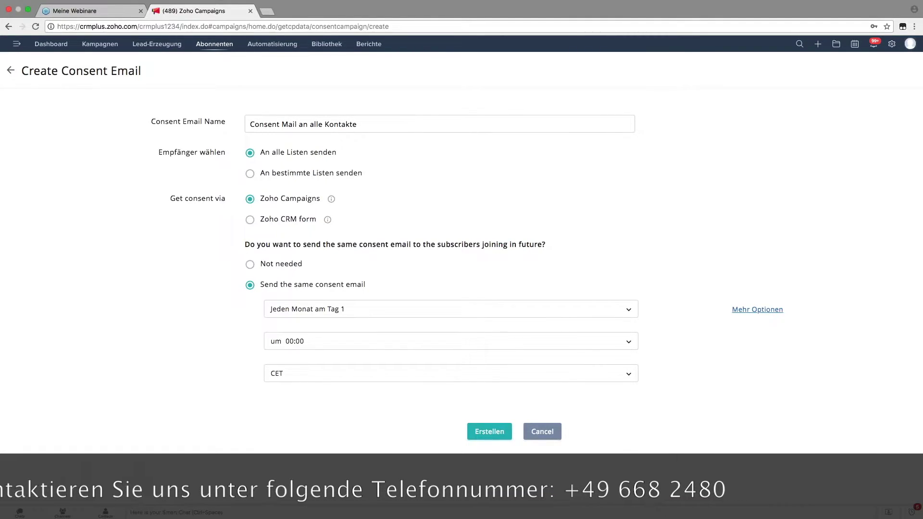
Step: Try a recurring schedule of once in two months on the first Sunday, and return to the basic schedule options
click(752, 310)
click(370, 318)
click(341, 345)
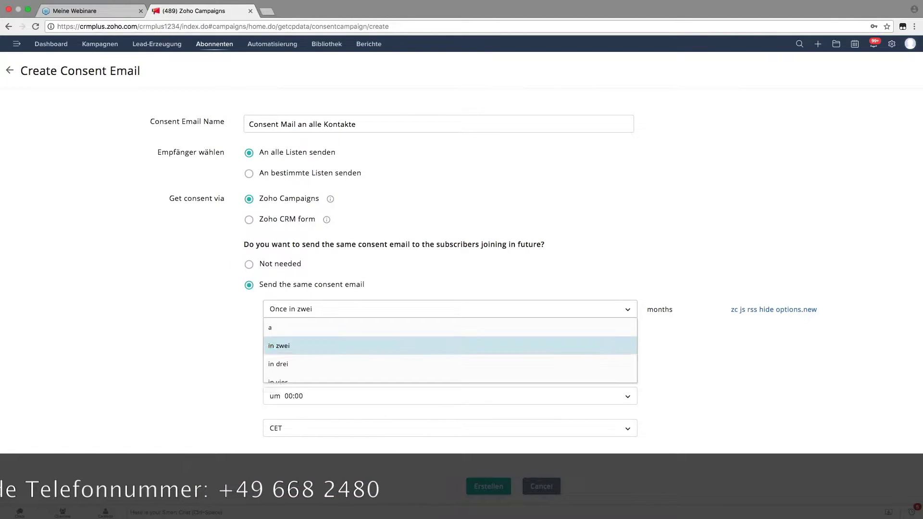
click(307, 309)
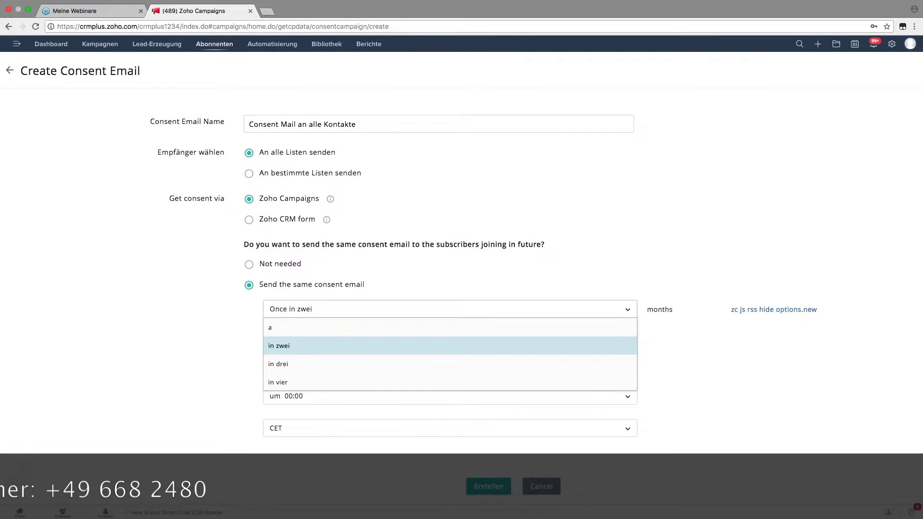
click(803, 354)
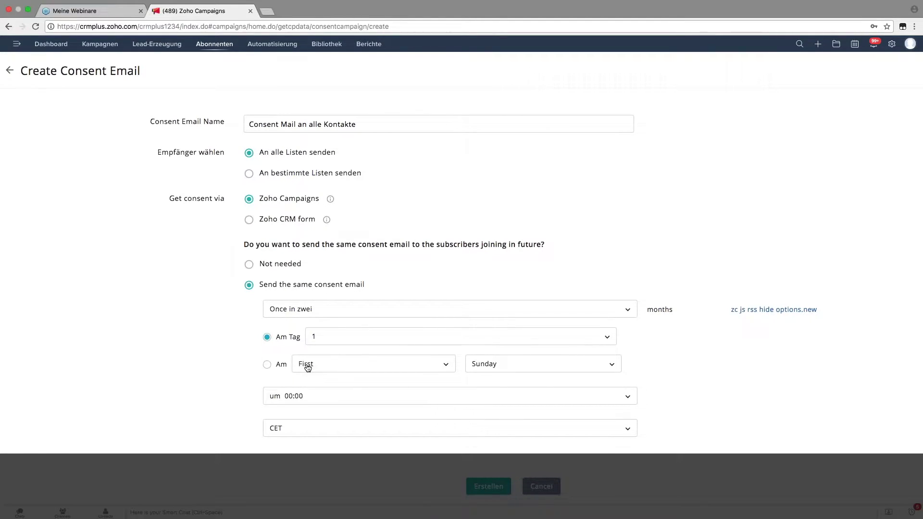
click(307, 367)
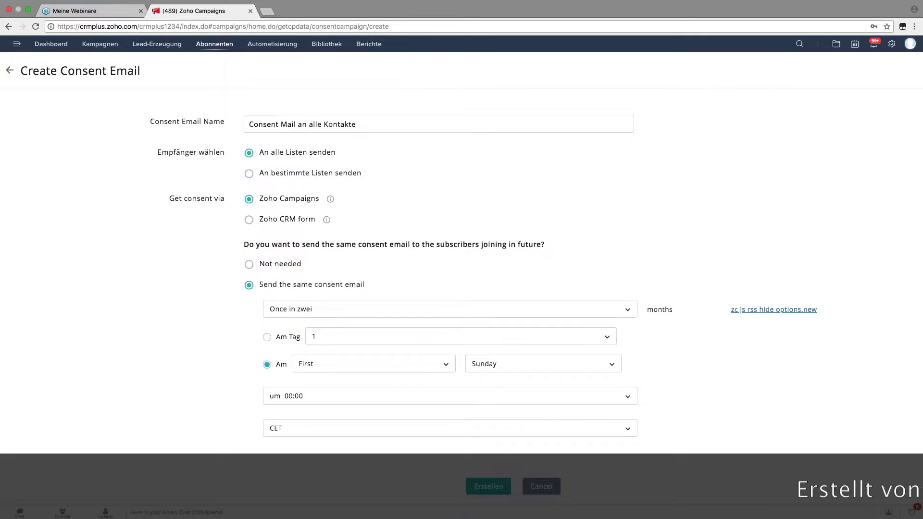
click(774, 310)
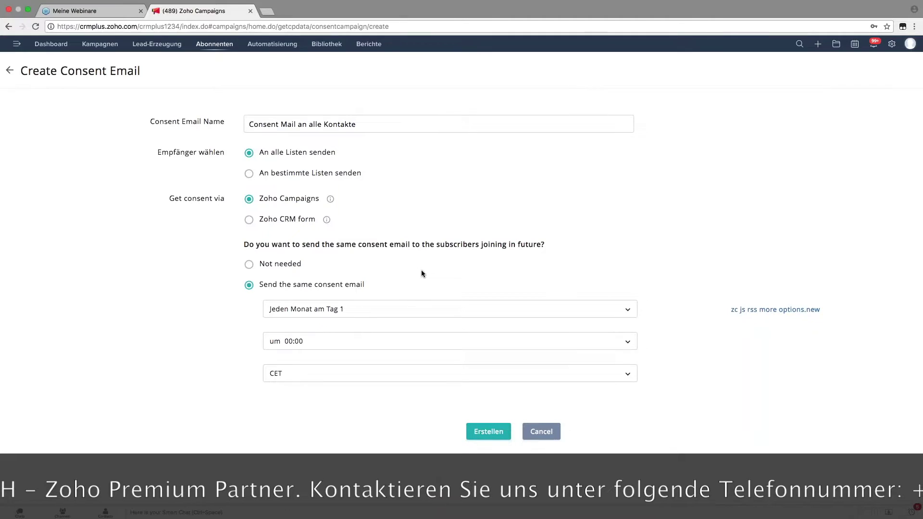
Step: Create the consent email and enter "Consentmail an alle kunden vomj 09.07.2018" as its name in the basic details
click(485, 431)
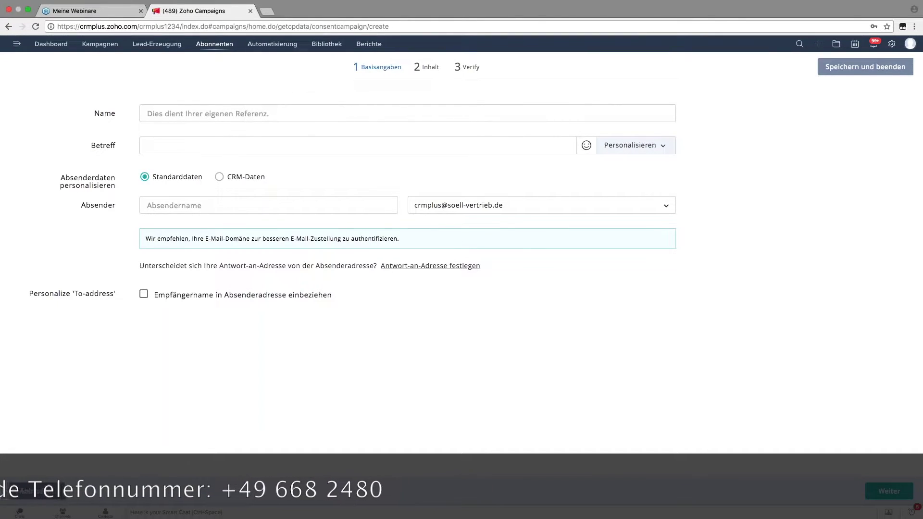
click(226, 114)
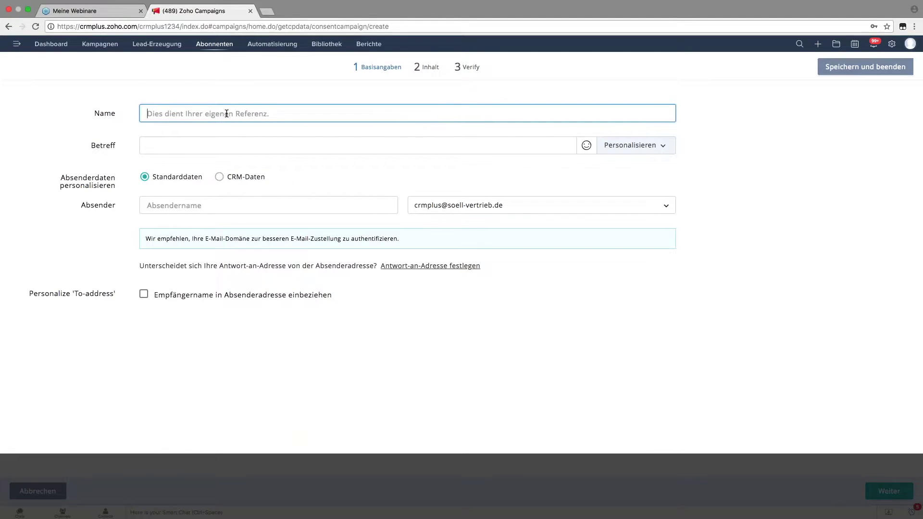
text(Consentm)
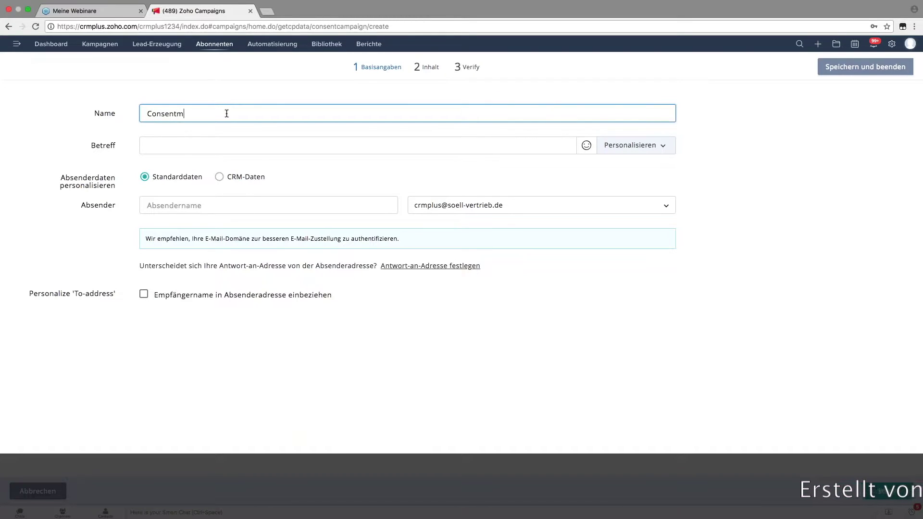
text(ail an alle ku)
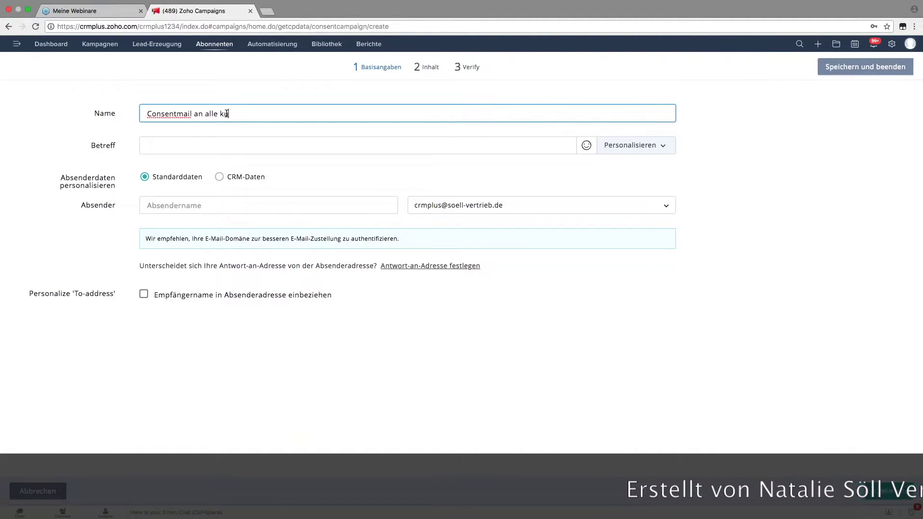
text(nden vomj 09)
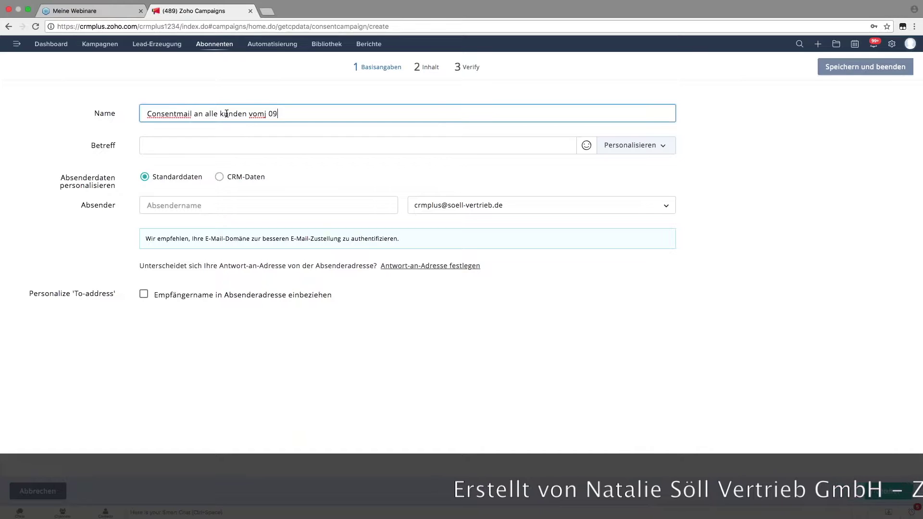
text(.07.2018)
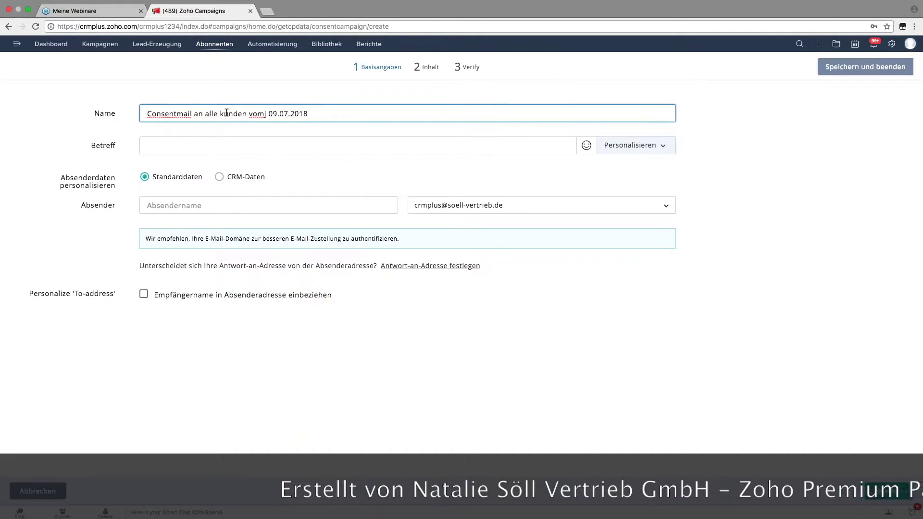
Step: Set the consent email's subject to "Wir benötigen Ihre Zustimmung zum Erhalt unser Neuigkeiten"
key(Tab)
text(W)
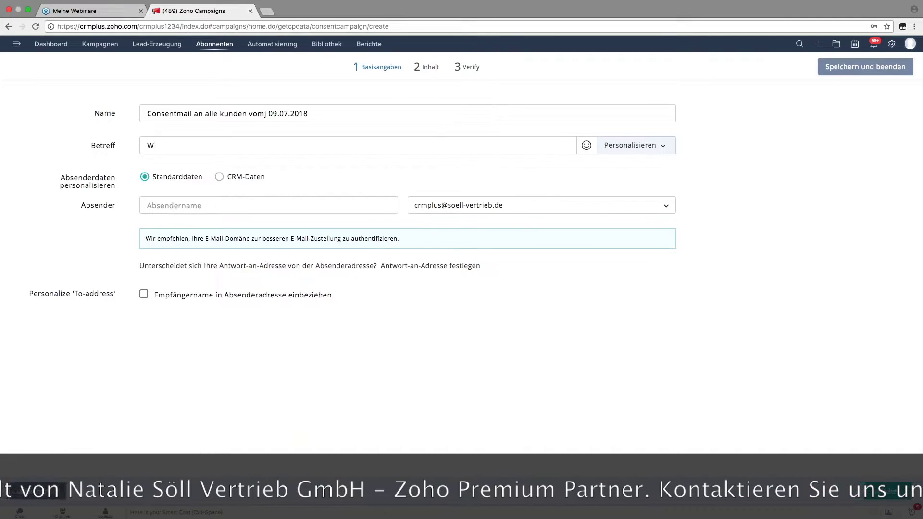
text(ir be)
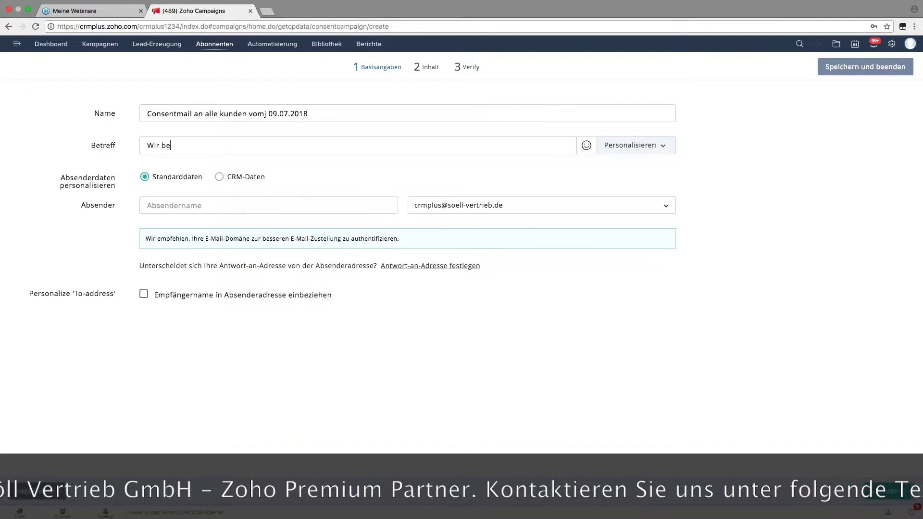
text(nötigen Ihre)
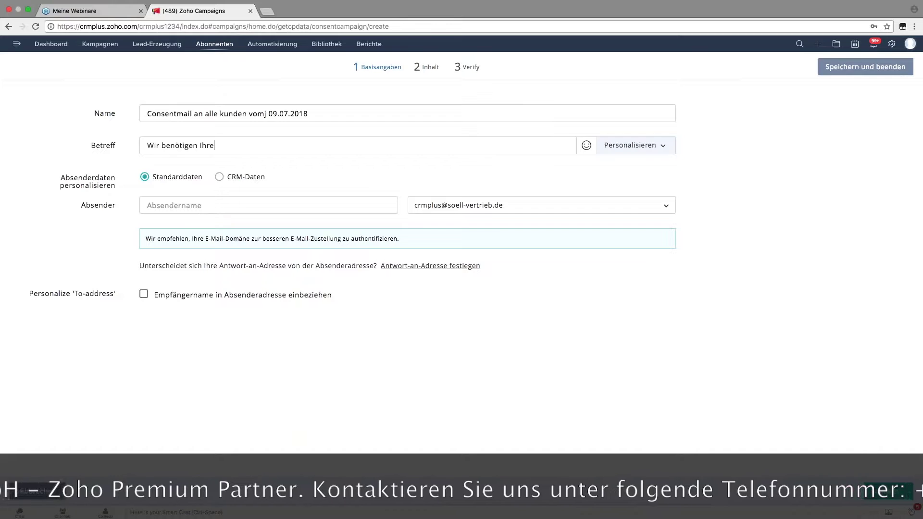
text( Zustimmung )
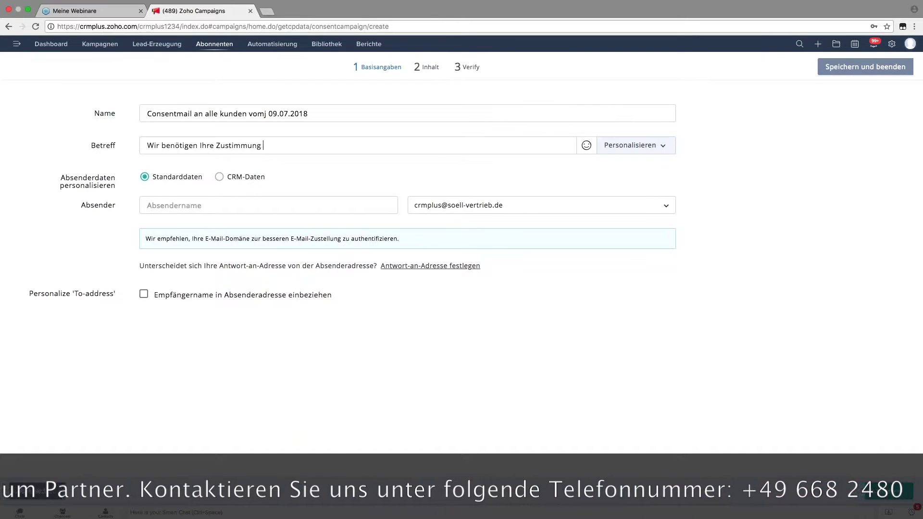
text(zum Erhalt unser)
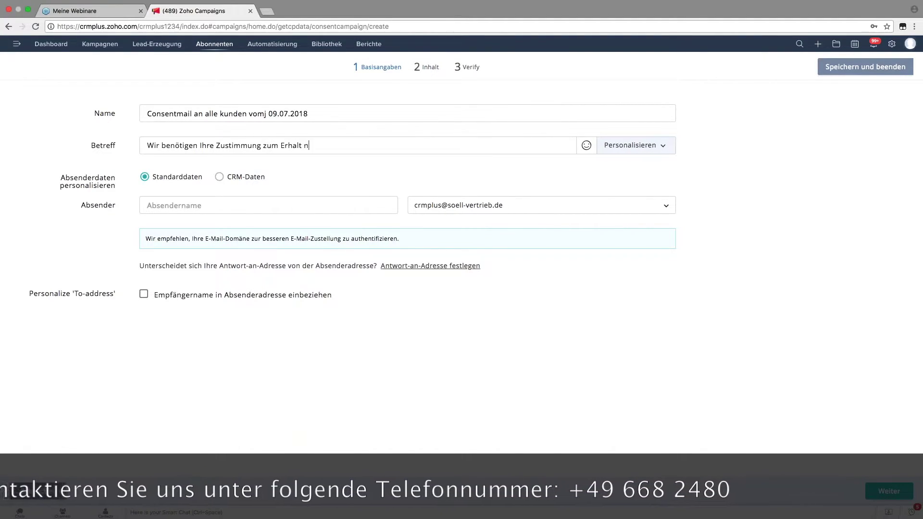
text( Ne)
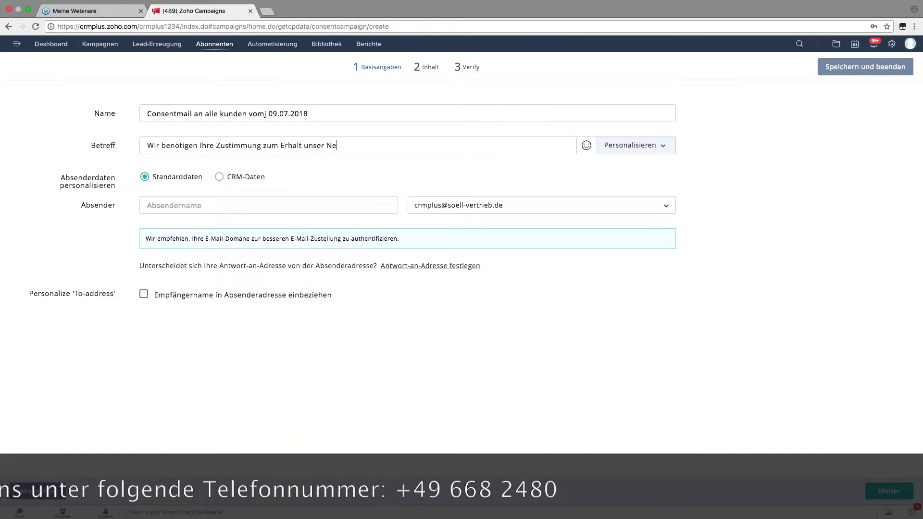
text(uigkeiten)
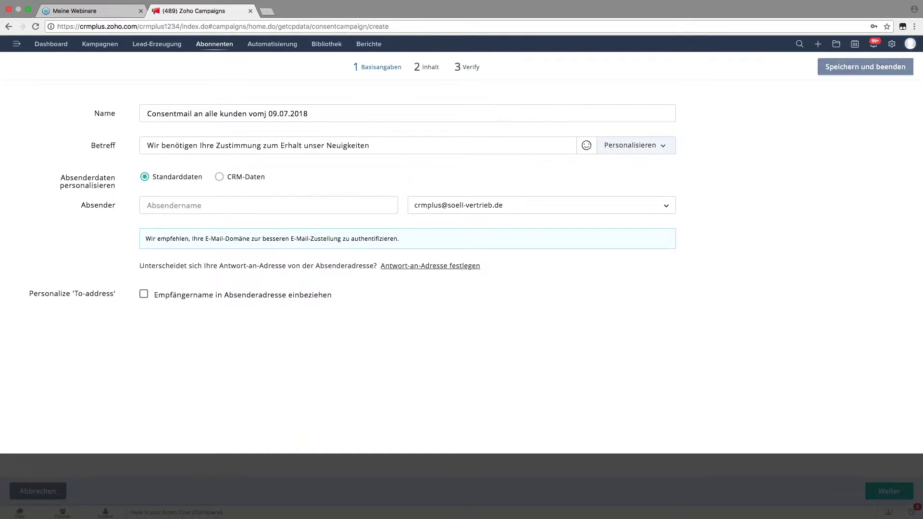
Step: Set the consent email's sender name to "ZOHO Partner Deutschland"
click(194, 206)
text(ZOH)
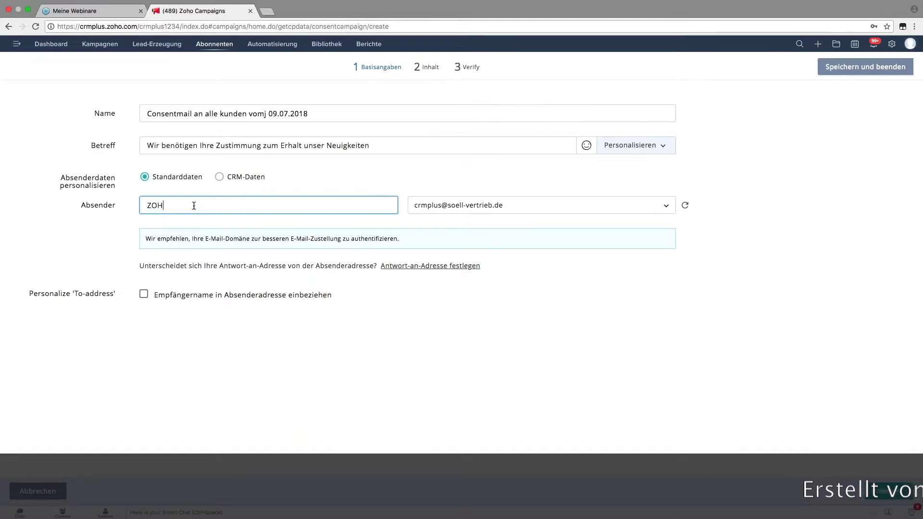
text(O Partner Deut)
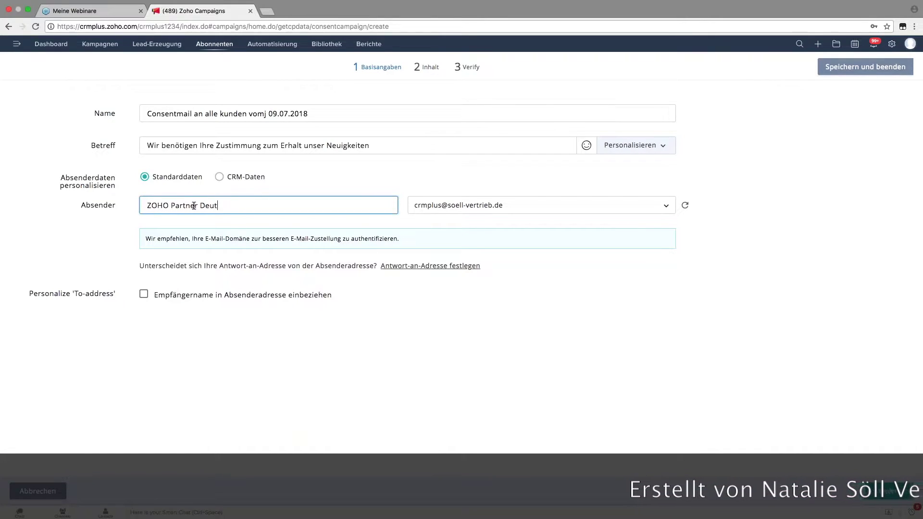
text(schland)
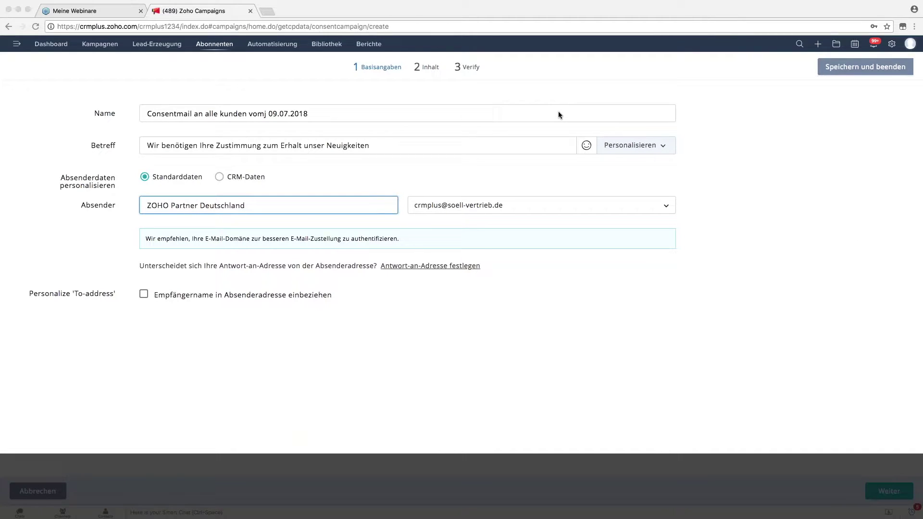
Step: Include the recipient's name in the consent email's address and continue to the content stage
click(509, 202)
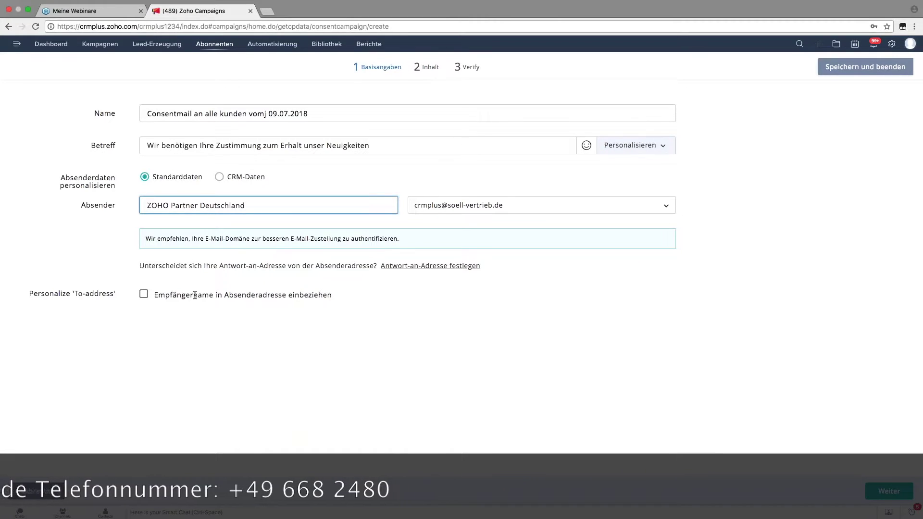
click(147, 295)
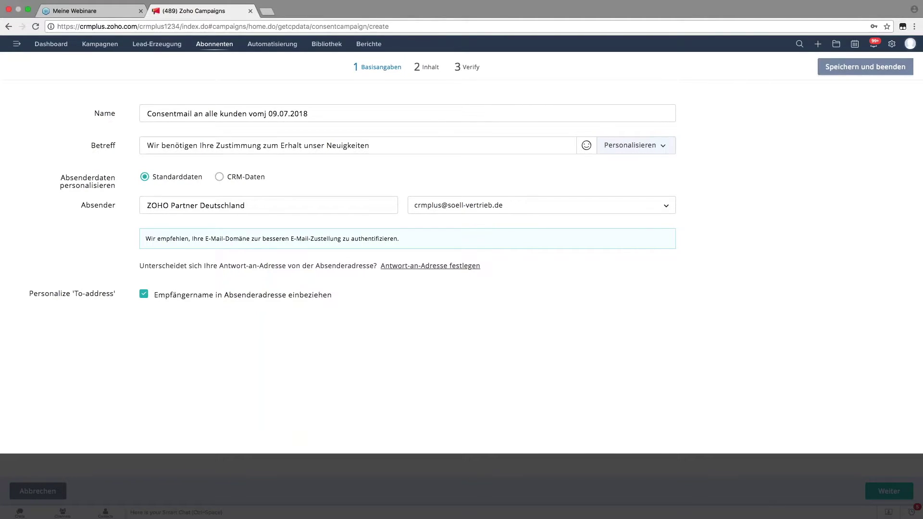
key(space)
click(888, 495)
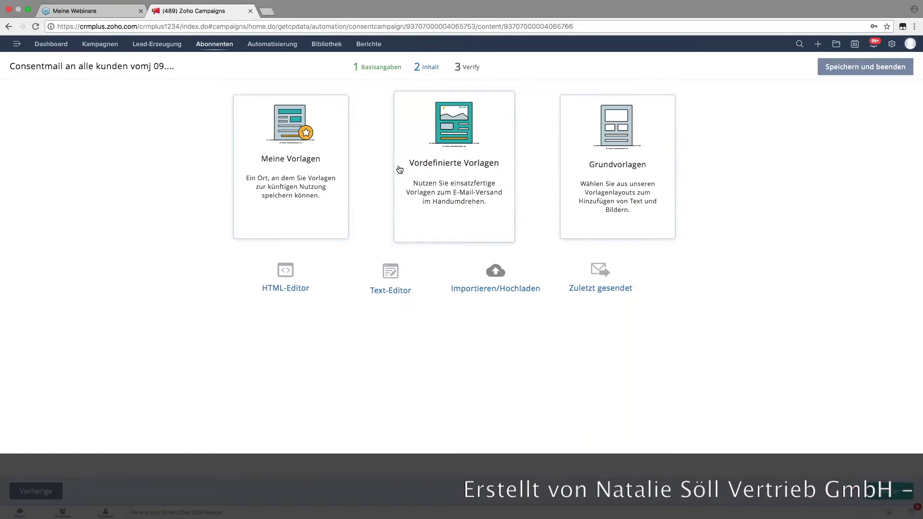
Step: Choose the predefined consent template Consent4 as the email's content
click(270, 164)
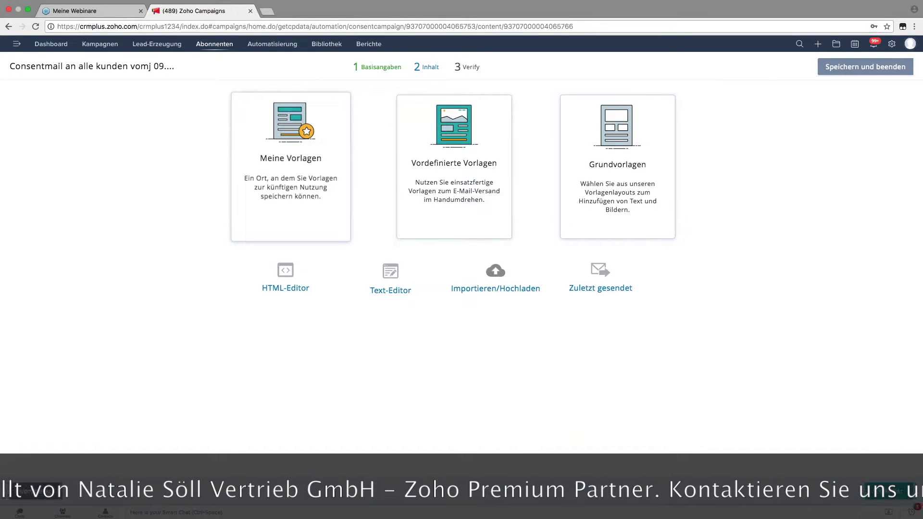
click(454, 165)
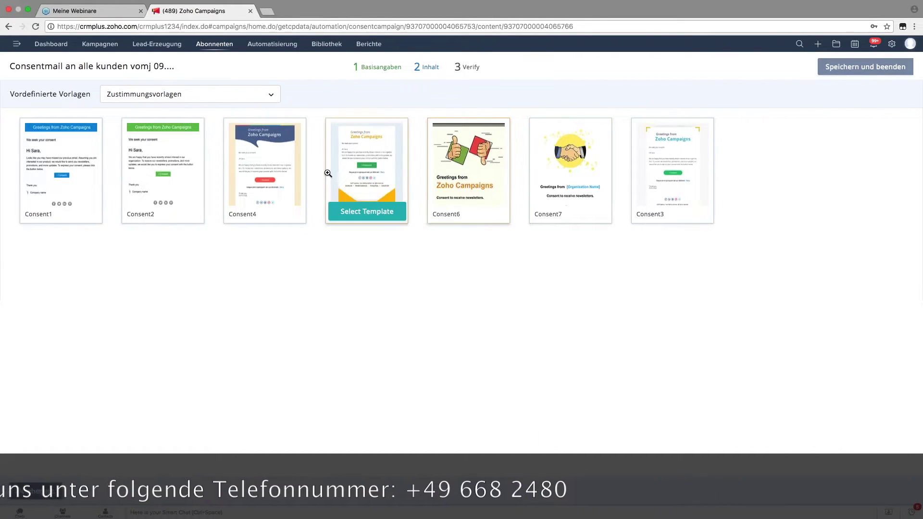
click(265, 211)
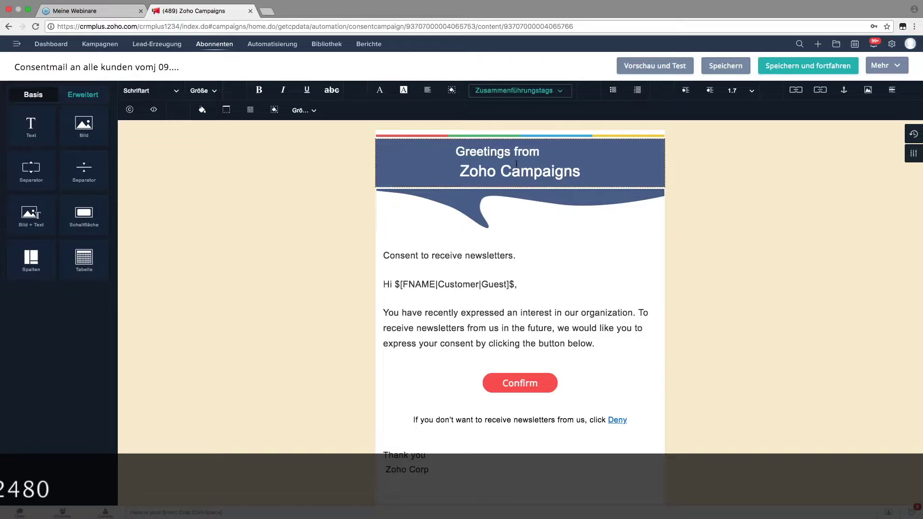
Step: Replace "Greetings from" in the email header with "Grüße von", keeping "Zoho Campaigns" after it
click(509, 149)
triple_click(509, 149)
text(Grüße von)
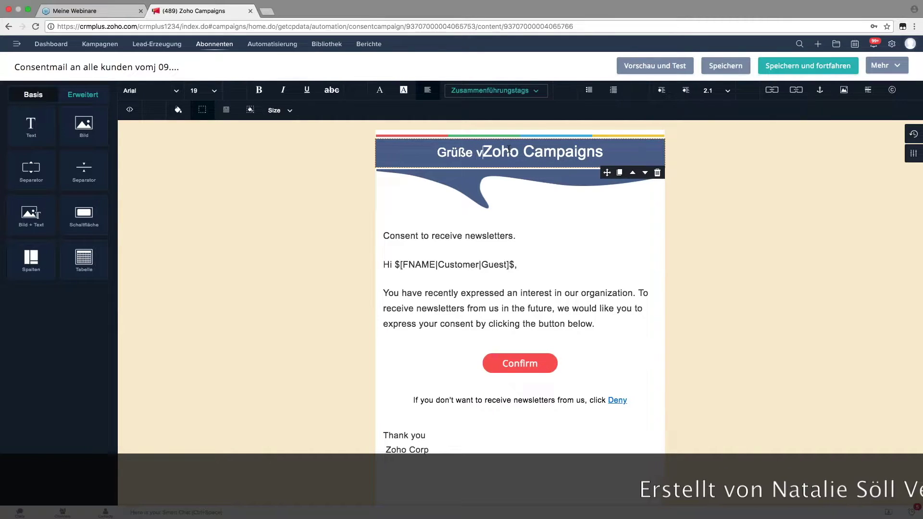
Step: Replace the salutation line with "Sehr geehrte Damen und Herren"
click(428, 236)
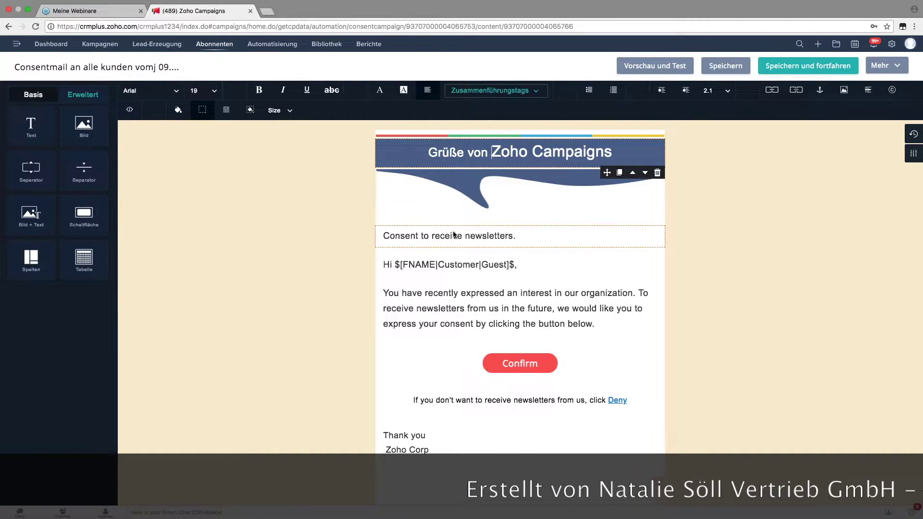
triple_click(429, 236)
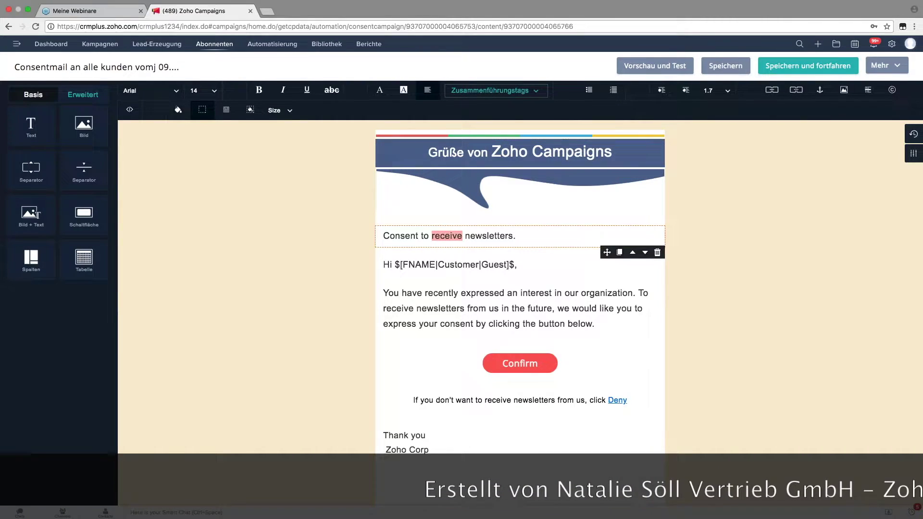
double_click(418, 265)
double_click(494, 264)
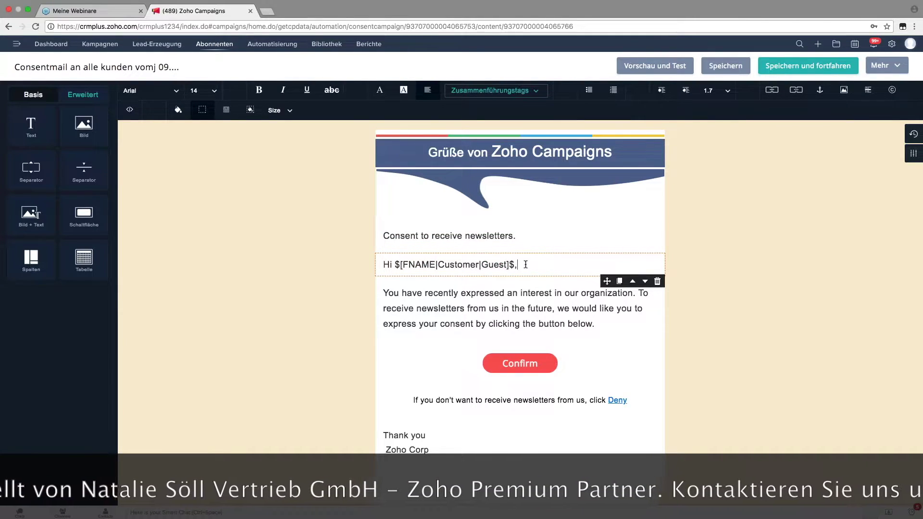
drag(526, 265, 392, 260)
text(S)
text(eh)
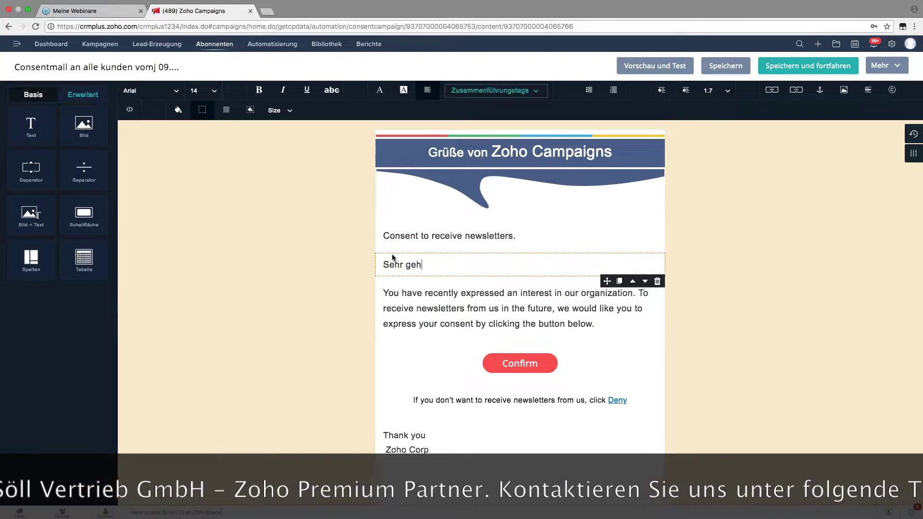
text(r geehrte Damen und he)
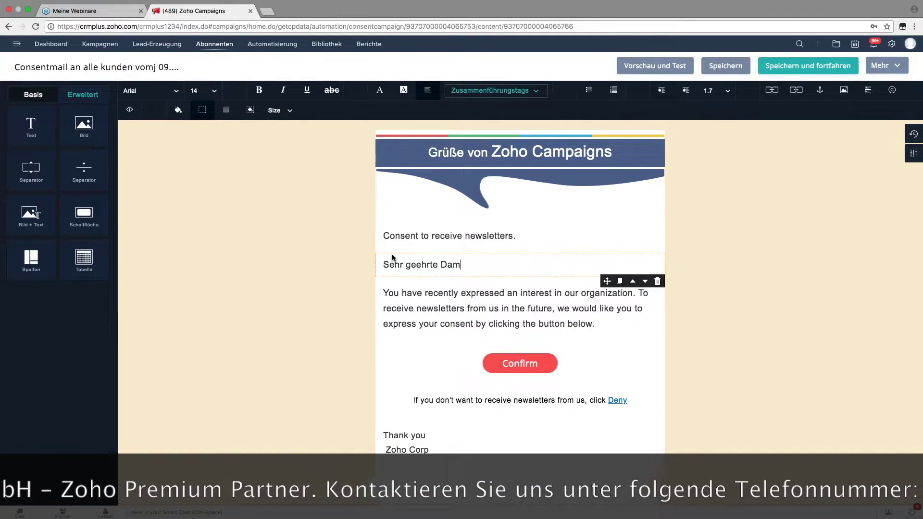
key(BackSpace)
key(BackSpace)
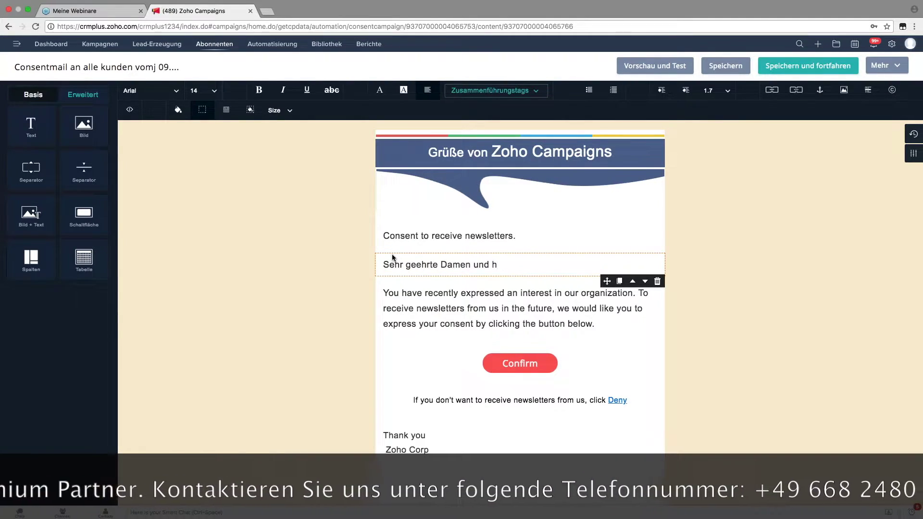
text(Herren)
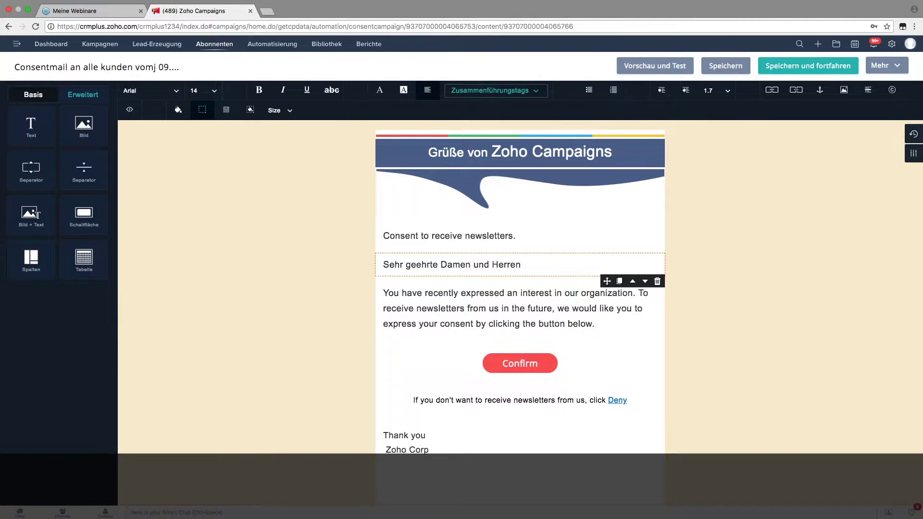
Step: Insert the Zustimmung consent merge tag over the word "consent" in the body paragraph and copy the tag
click(490, 90)
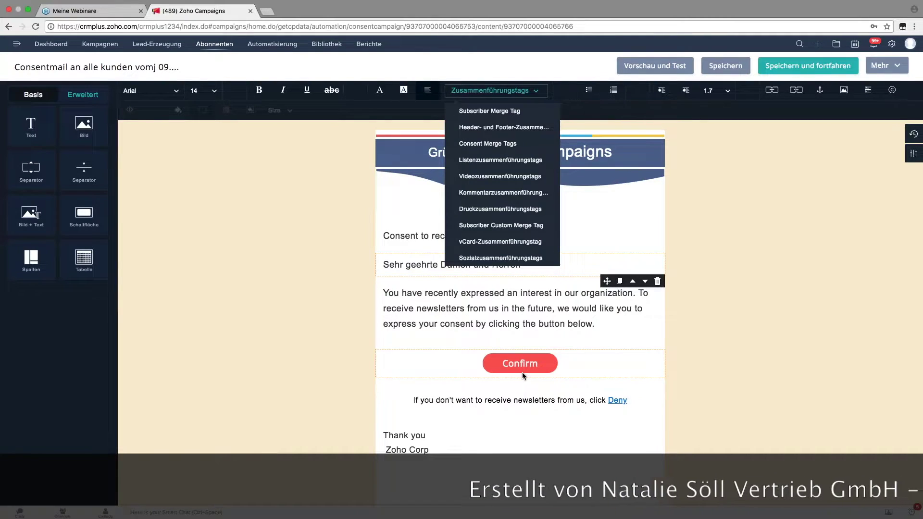
click(576, 323)
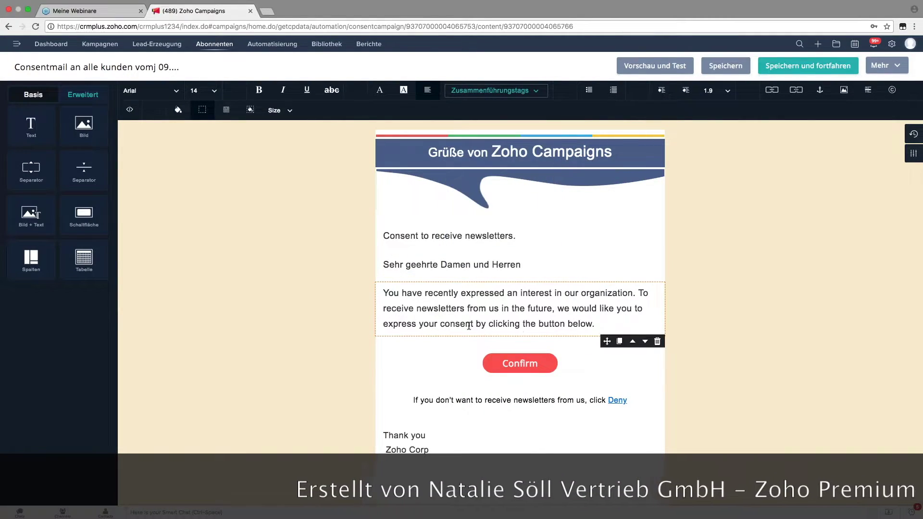
drag(473, 323, 440, 323)
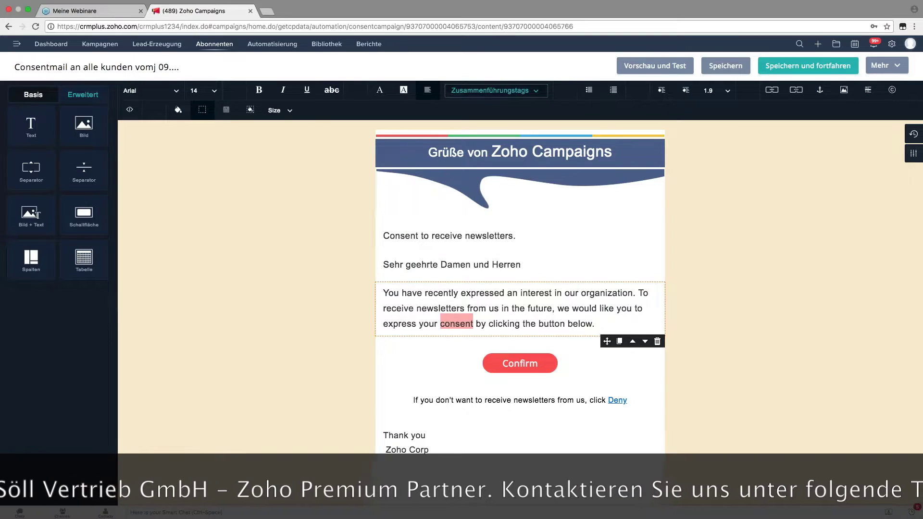
click(529, 96)
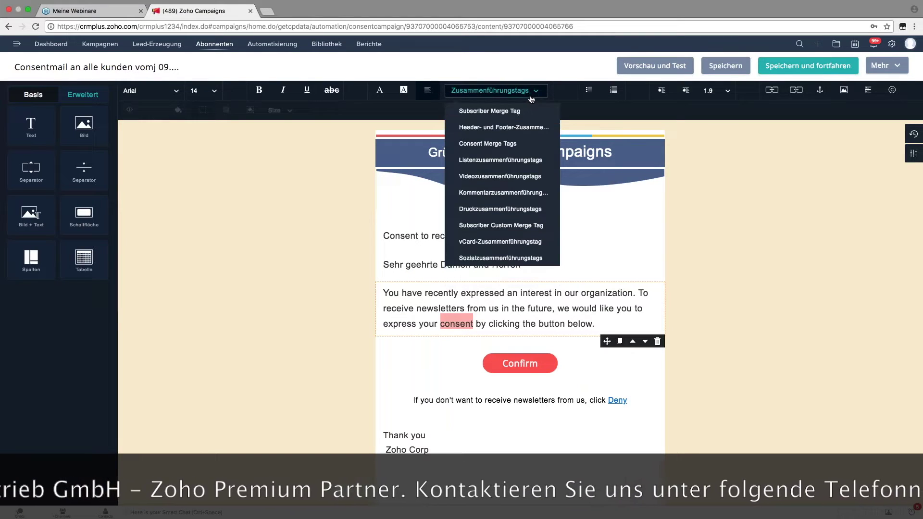
click(518, 144)
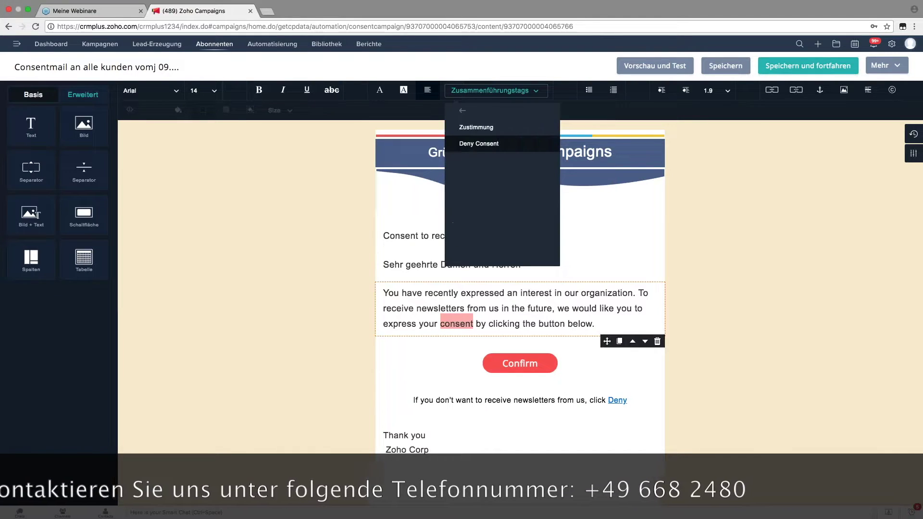
click(491, 130)
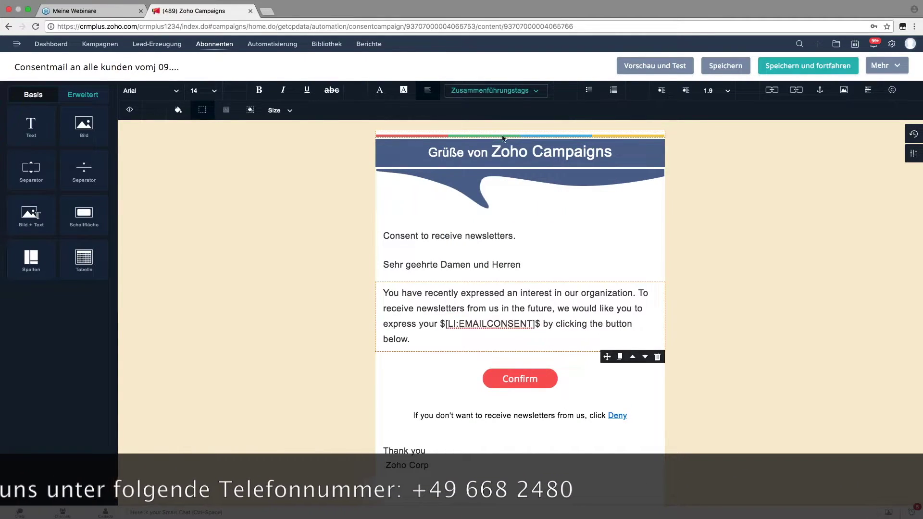
drag(505, 322, 437, 323)
key(super+c)
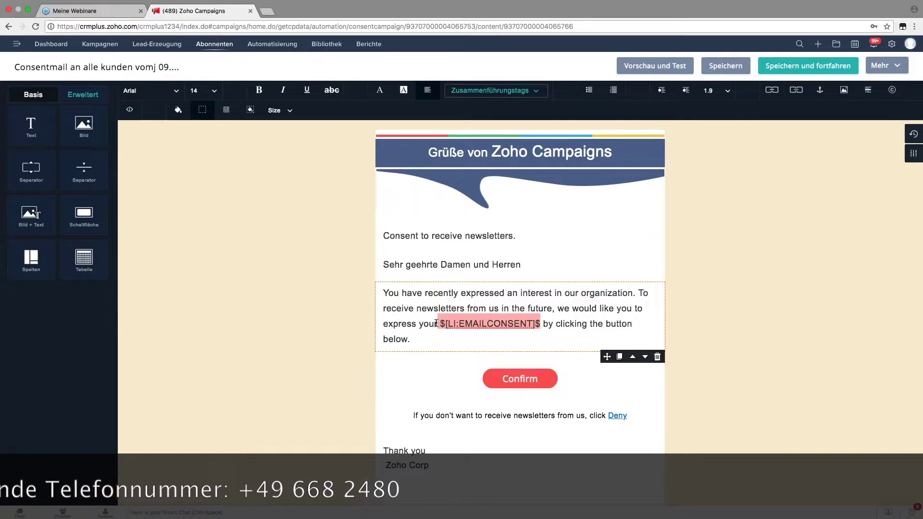
Step: Replace the merge tag with the word "consent" and link that word to the URL $[LI:EMAILCONSENT]$
key(BackSpace)
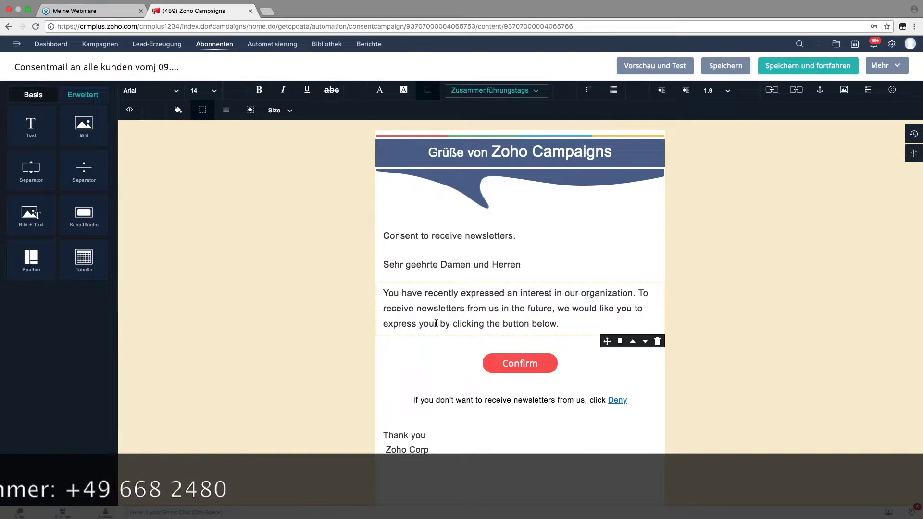
text(consent)
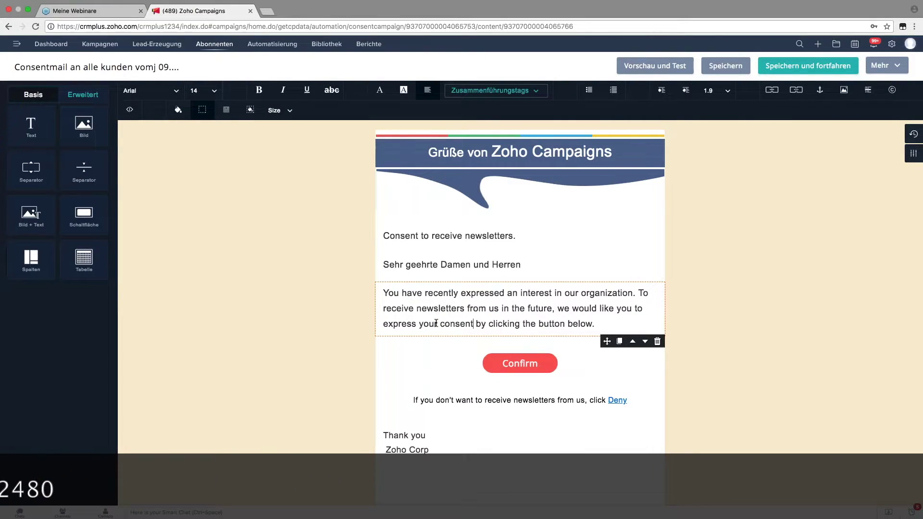
drag(477, 324, 438, 326)
click(774, 91)
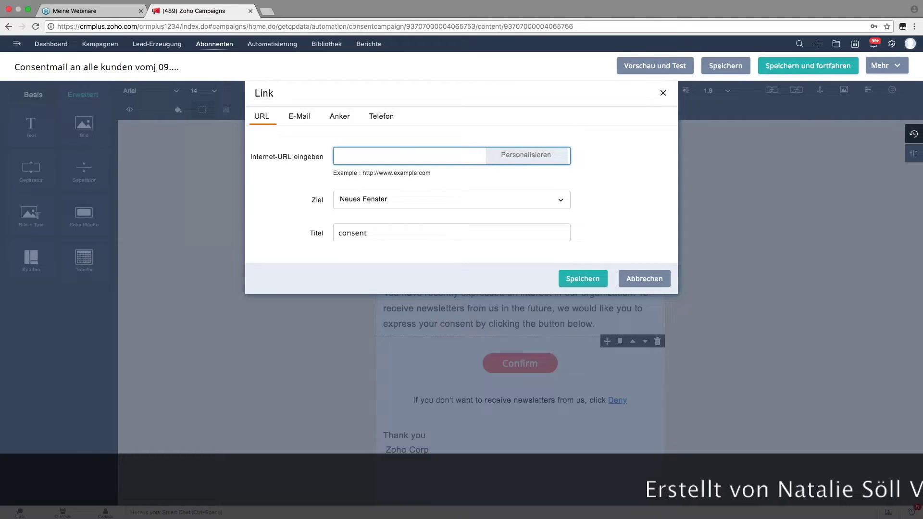
key(super+v)
key(Tab)
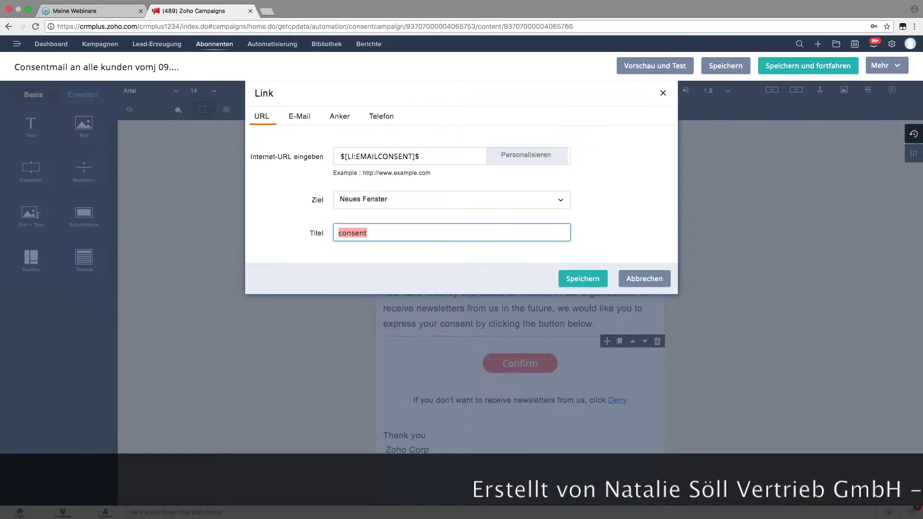
click(591, 276)
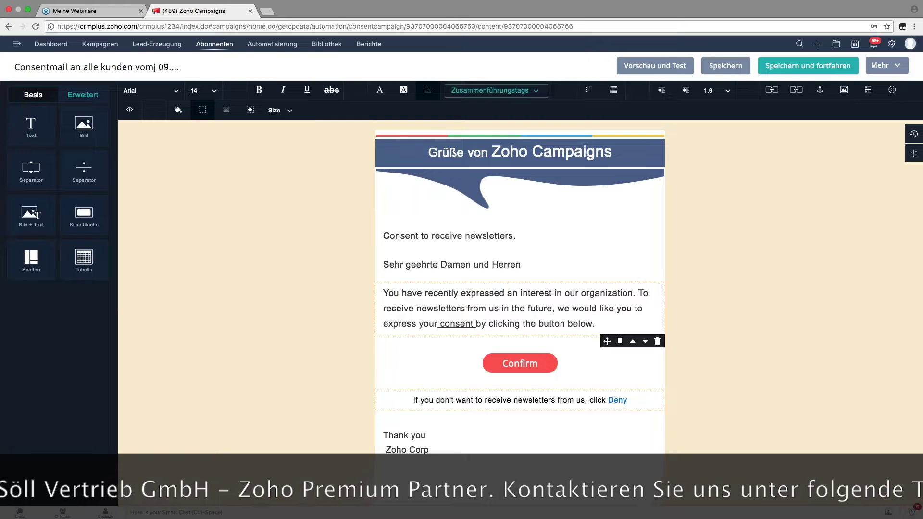
Step: Examine the available merge tag categories, including the options under Consent Merge Tags
click(530, 93)
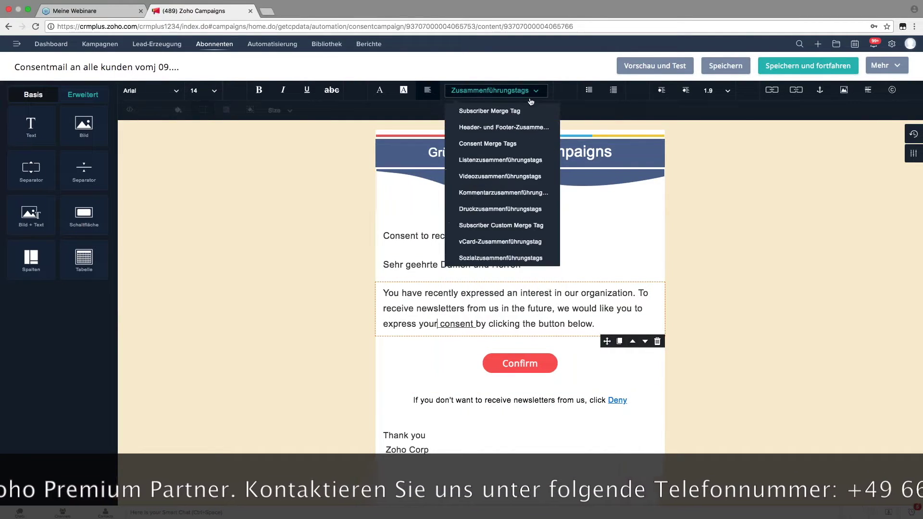
click(527, 144)
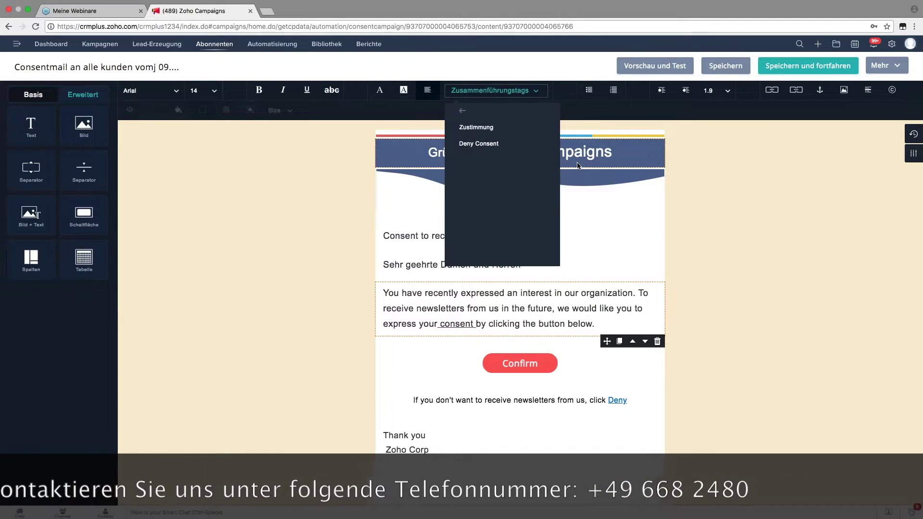
click(593, 281)
scroll(593, 281, down, 3)
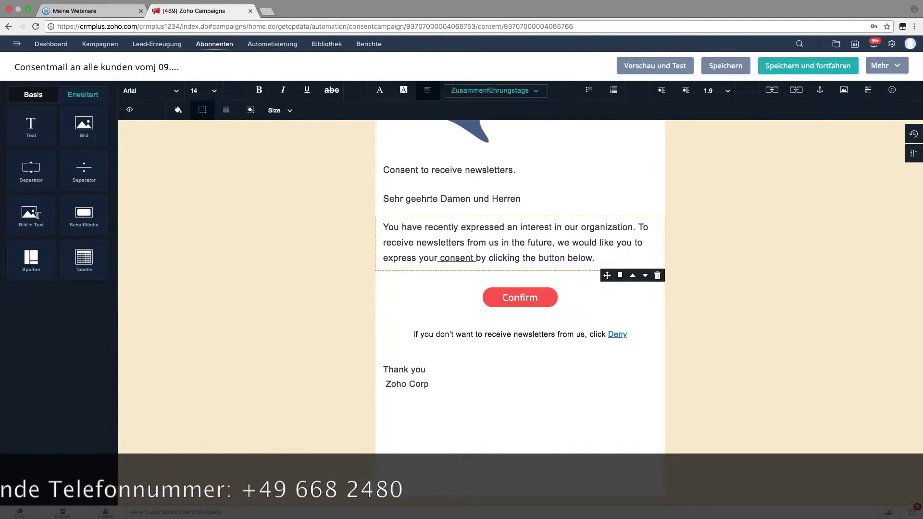
click(531, 91)
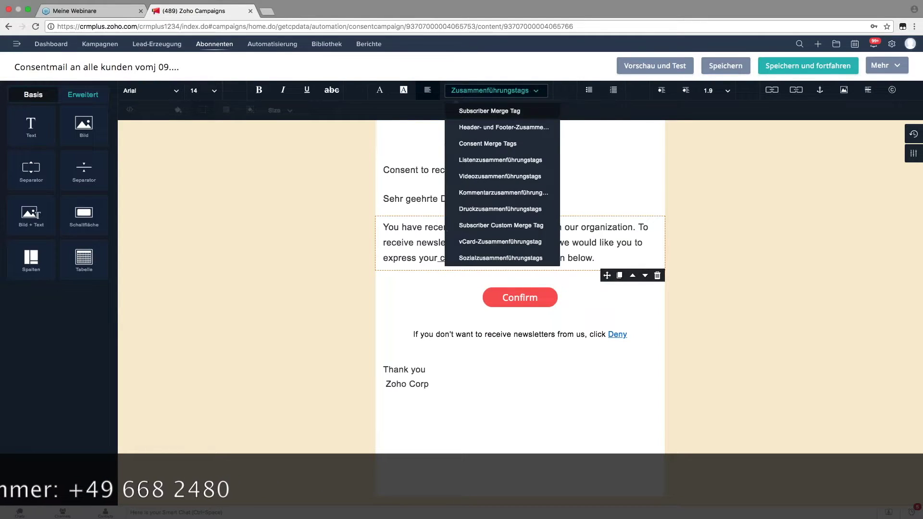
scroll(516, 159, down, 1)
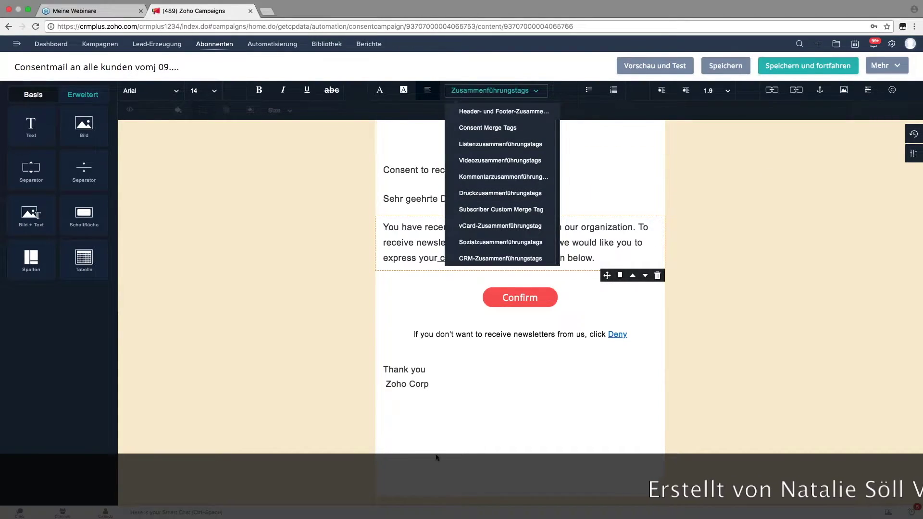
click(789, 449)
scroll(757, 270, up, 3)
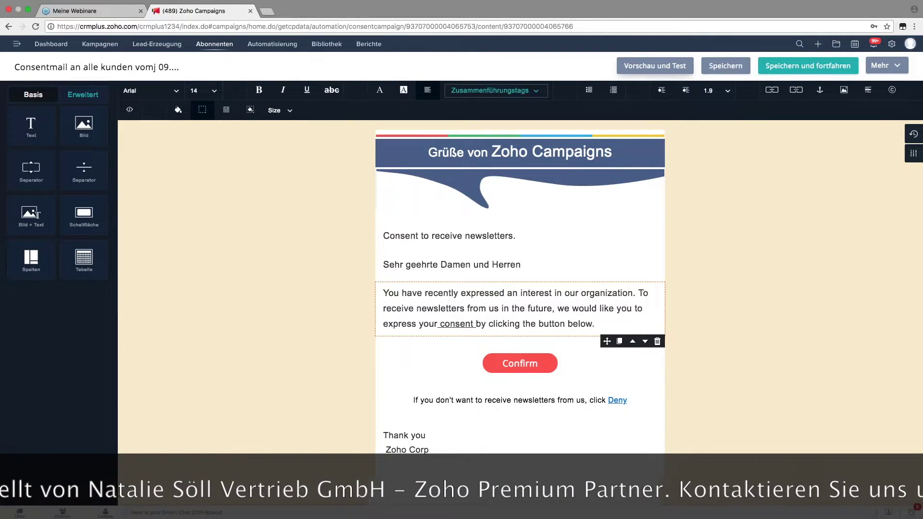
Step: Preview the consent email, look at the preheader entry without adding one, and return to the editor
click(725, 75)
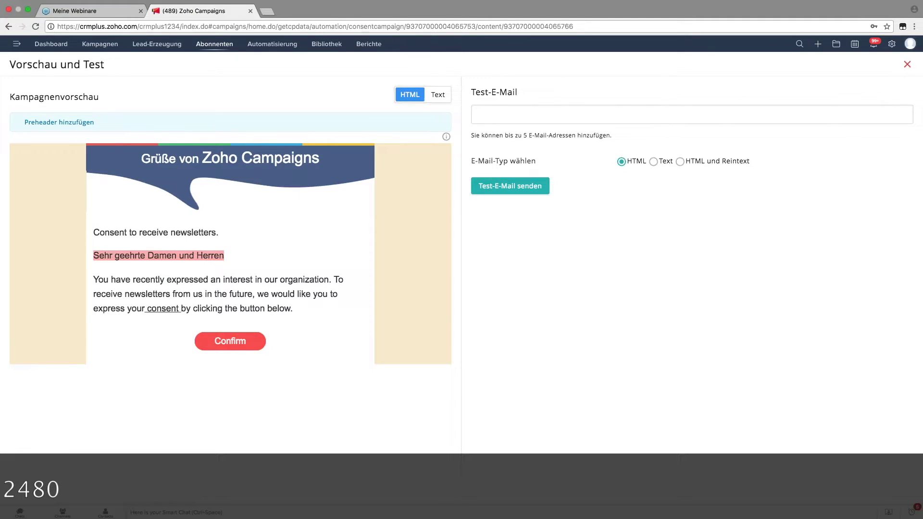
click(48, 123)
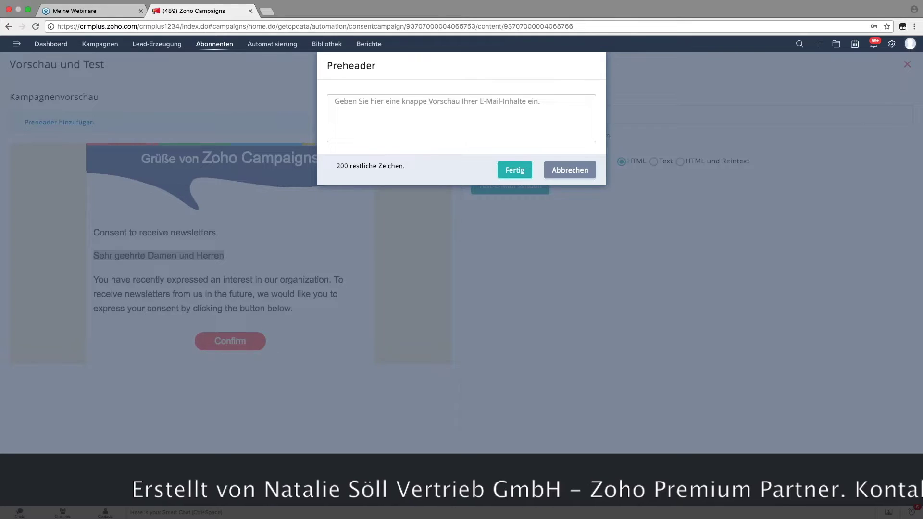
click(585, 171)
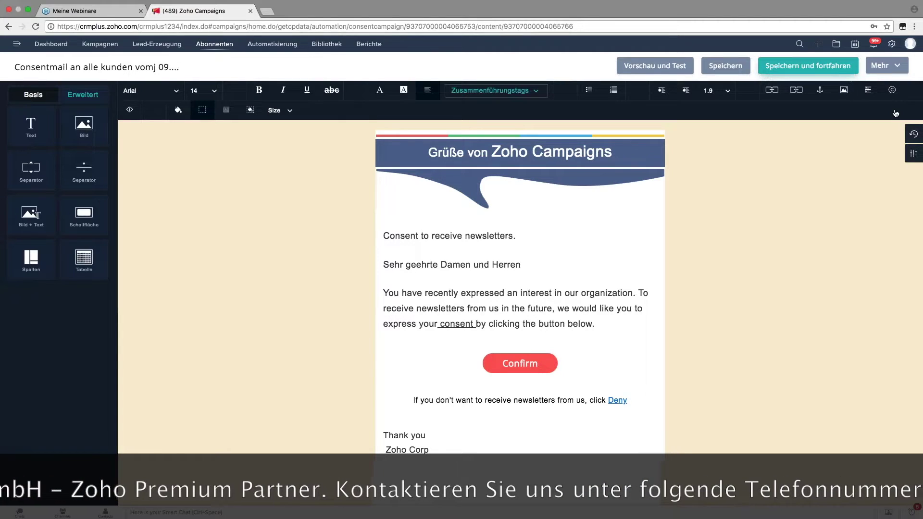
Step: Save the email content, apply the header and footer design Das Zoho Campaigns-Thema, and check the resulting header and footer
click(819, 75)
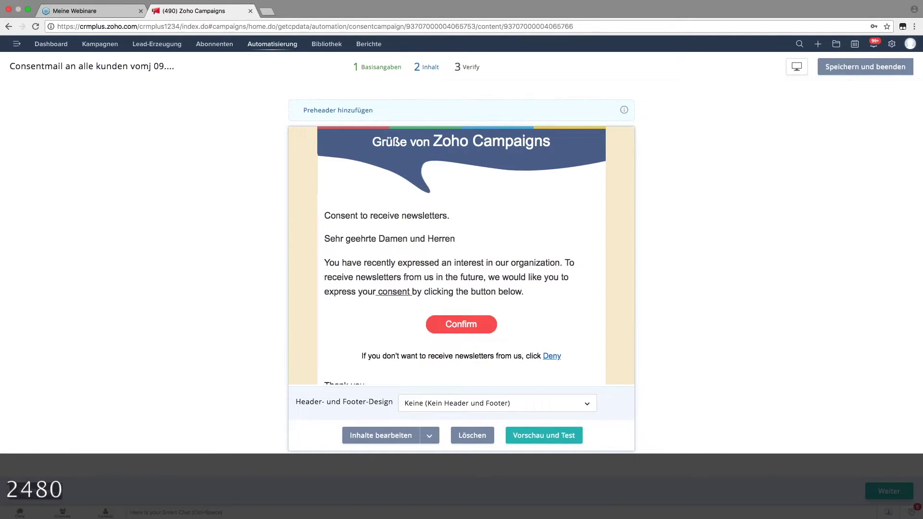
click(474, 407)
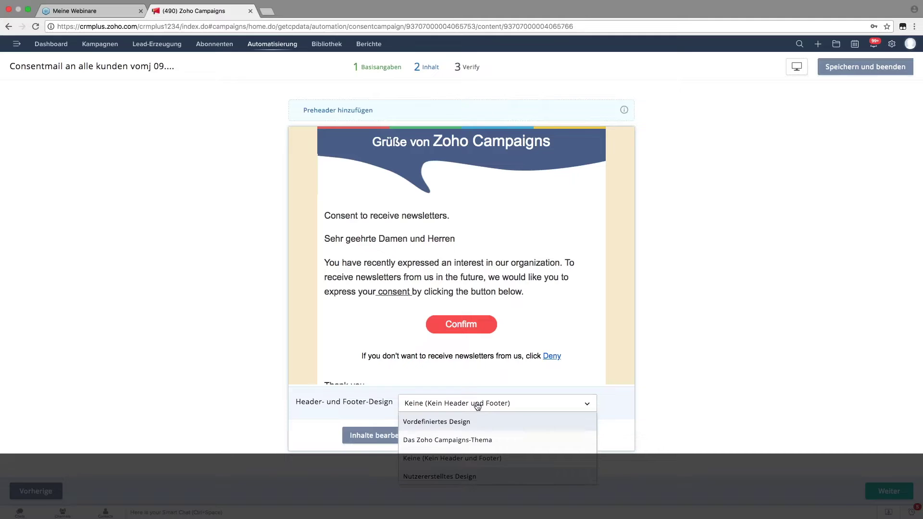
click(475, 445)
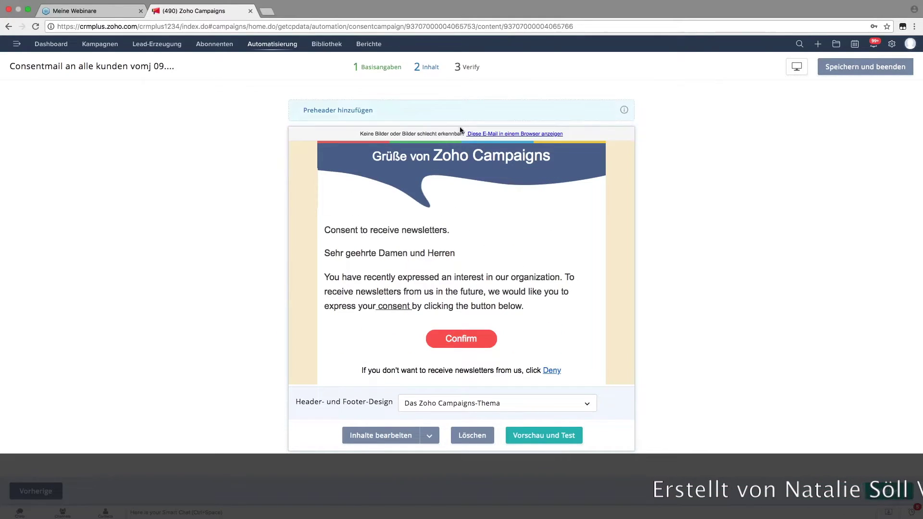
scroll(461, 250, down, 1)
scroll(462, 254, down, 2)
scroll(461, 254, up, 3)
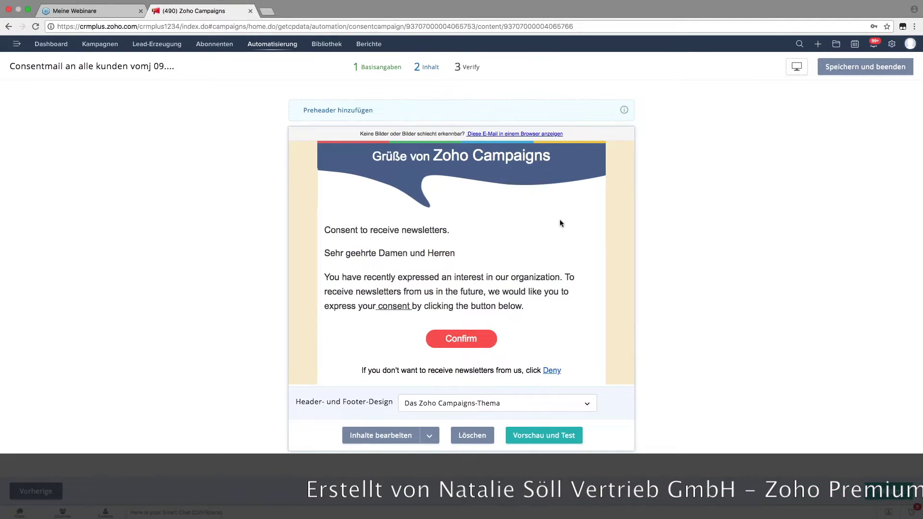
scroll(559, 221, down, 3)
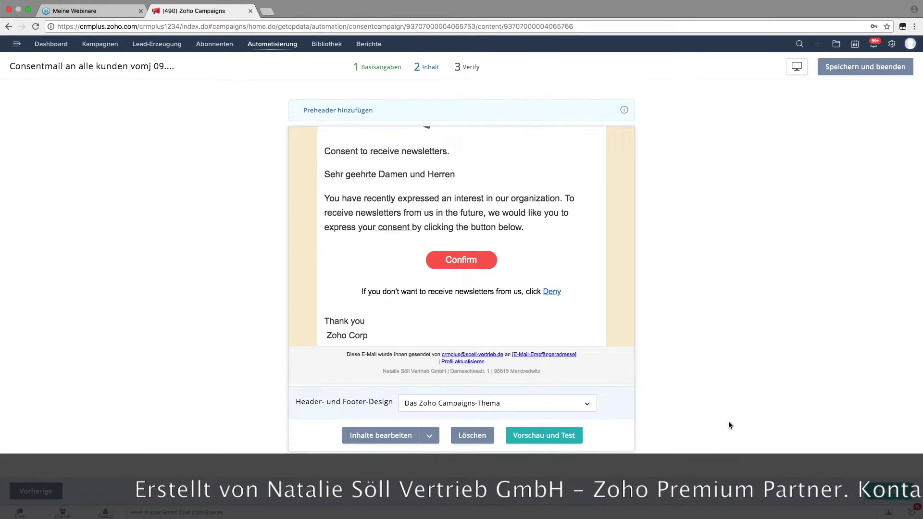
Step: Continue to verification and examine the content, tracking, subscriber scoring, preheader, sender and further options of the consent email
click(900, 504)
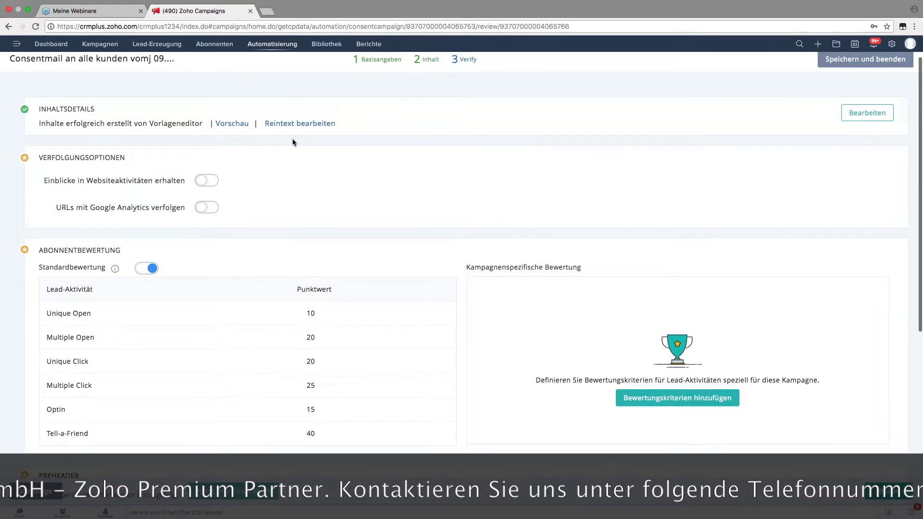
scroll(293, 143, down, 1)
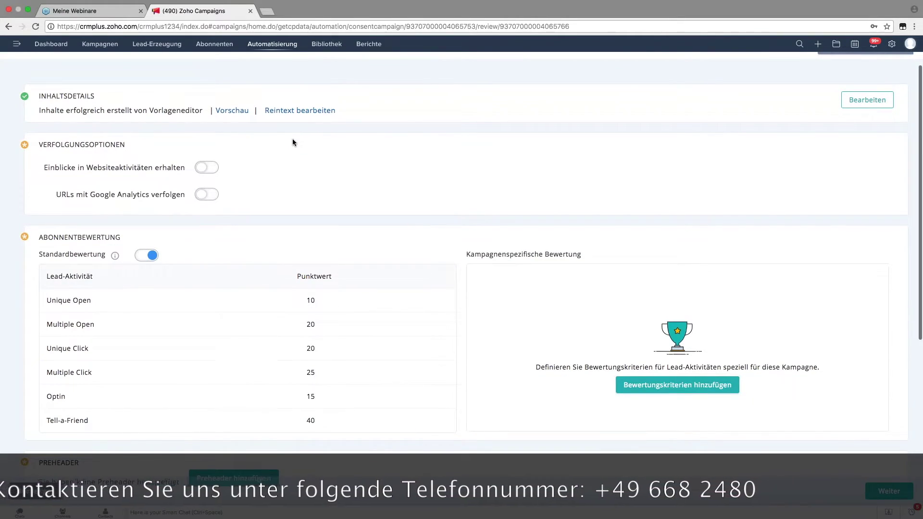
scroll(292, 142, down, 1)
scroll(293, 143, down, 2)
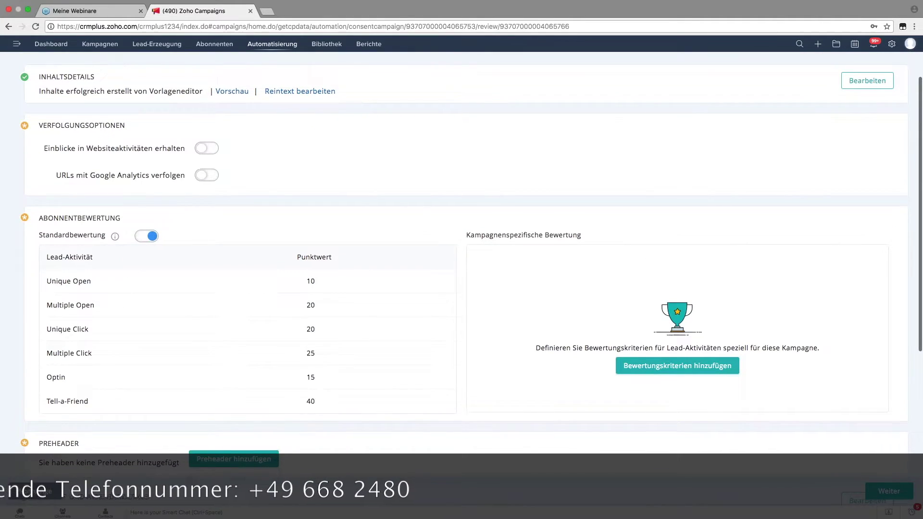
scroll(117, 136, down, 2)
scroll(117, 136, down, 5)
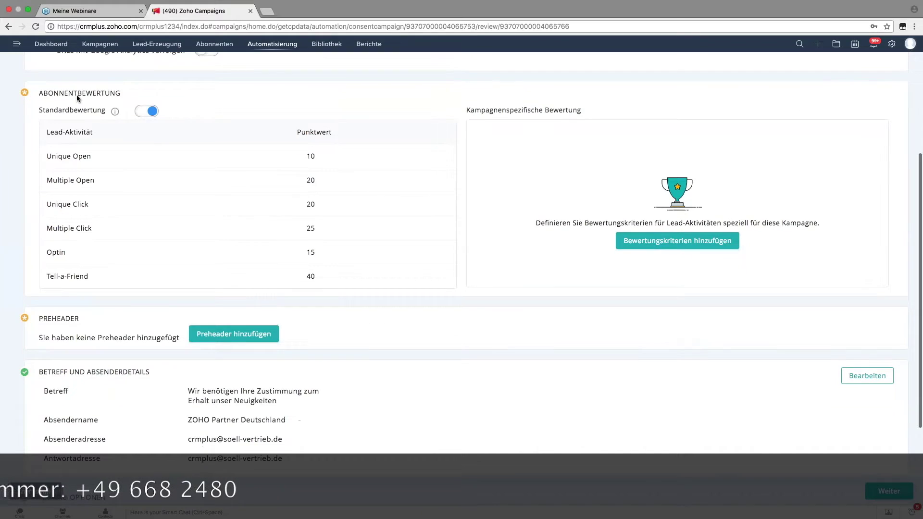
scroll(108, 164, down, 5)
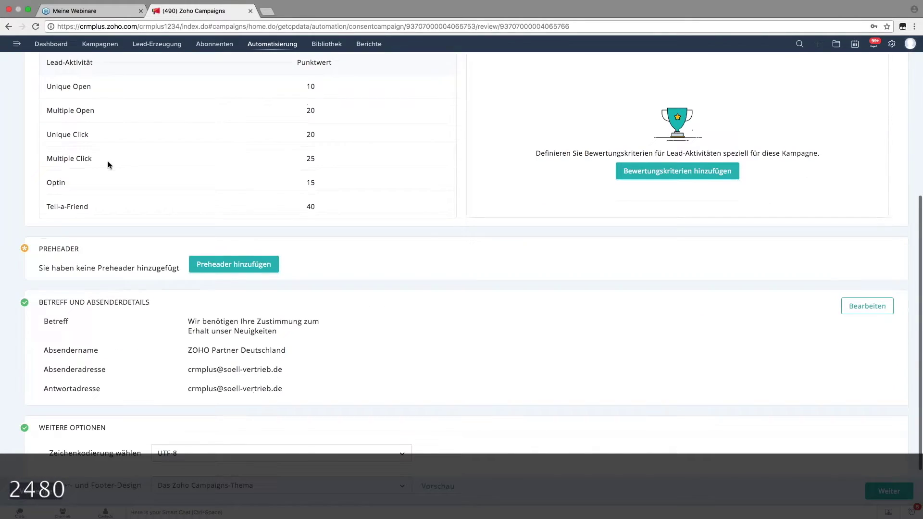
scroll(461, 250, down, 1)
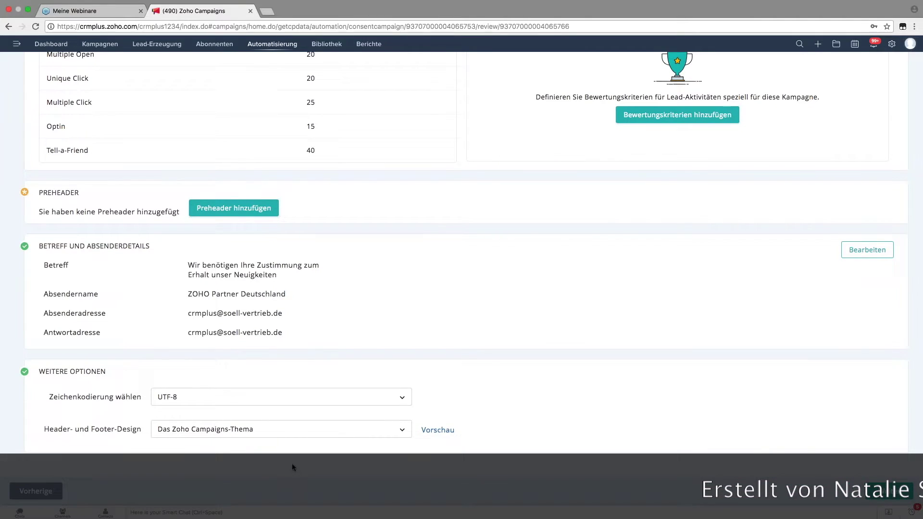
Step: Finish the consent email setup and submit the email for compliance review
click(887, 490)
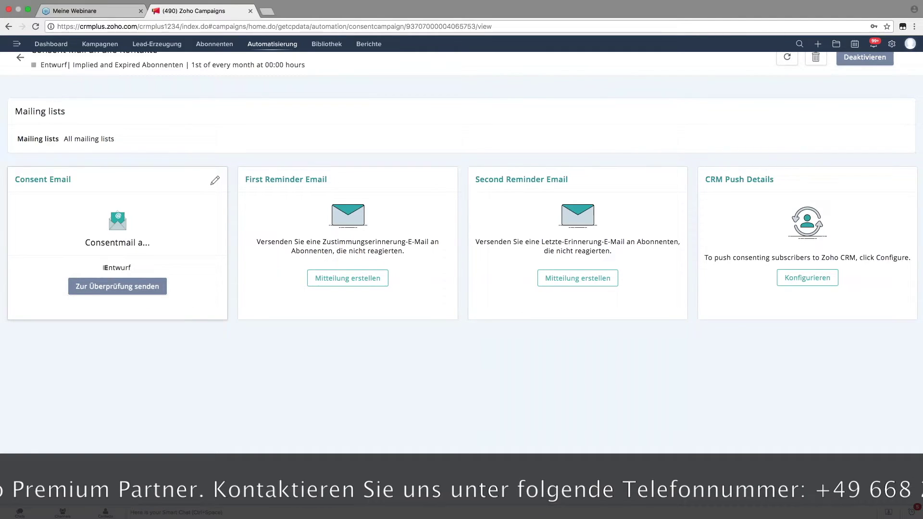
click(117, 286)
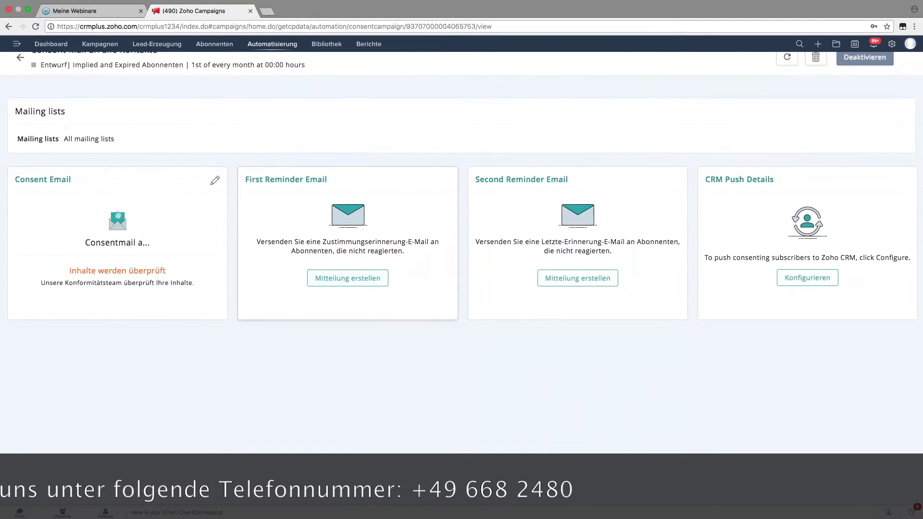
scroll(238, 257, up, 1)
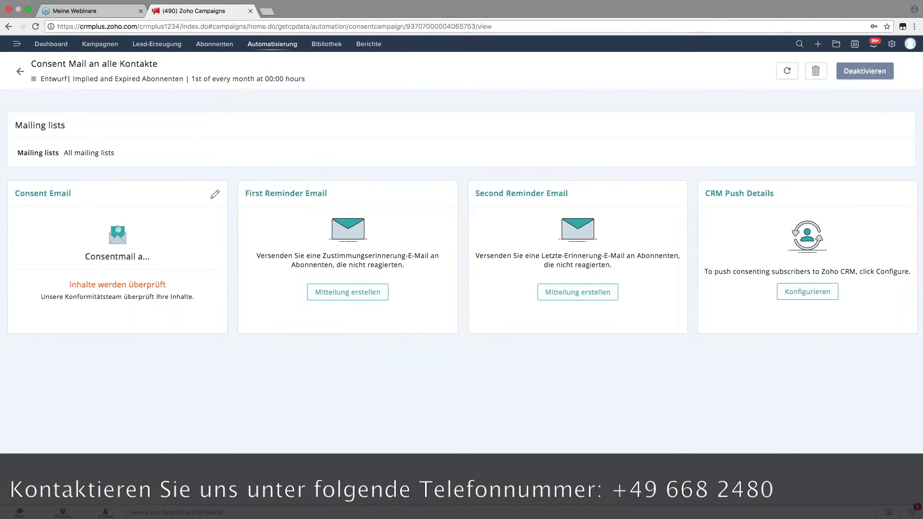
Step: Look at the CRM push and consent response page setup, and view the list of consent emails
click(382, 299)
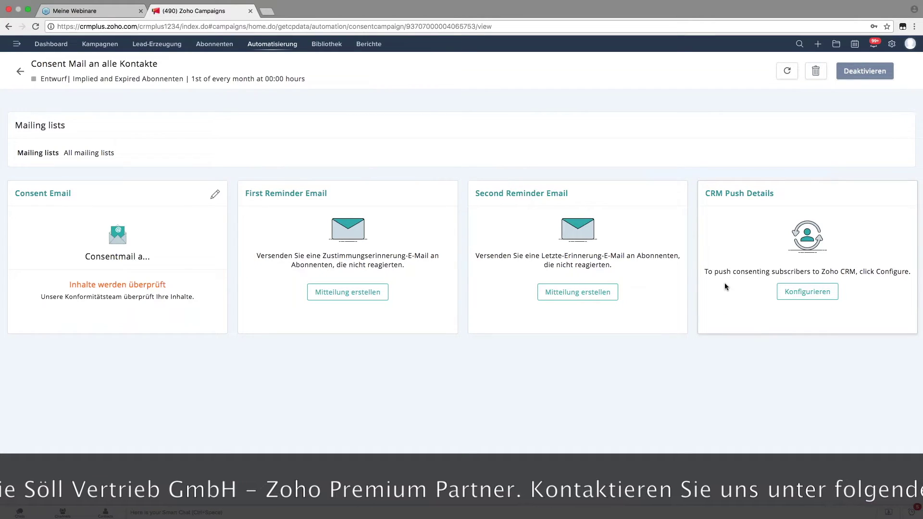
click(784, 291)
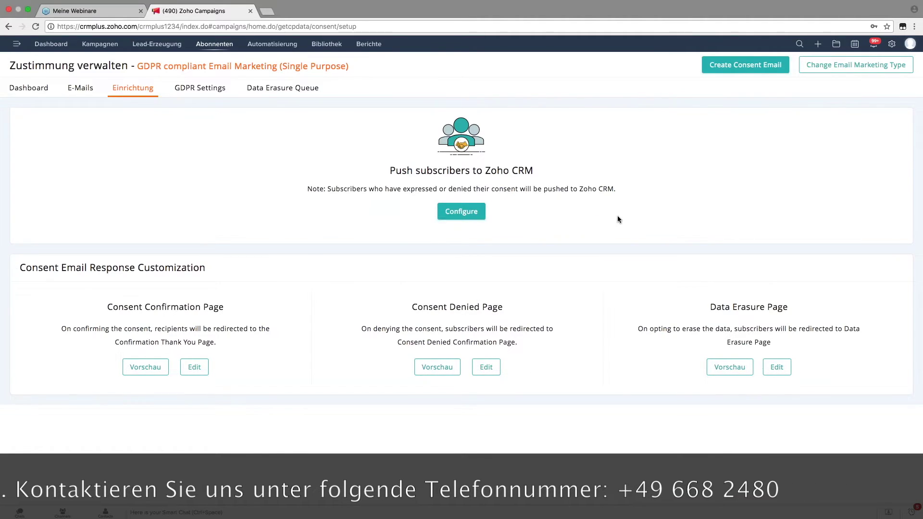
click(95, 91)
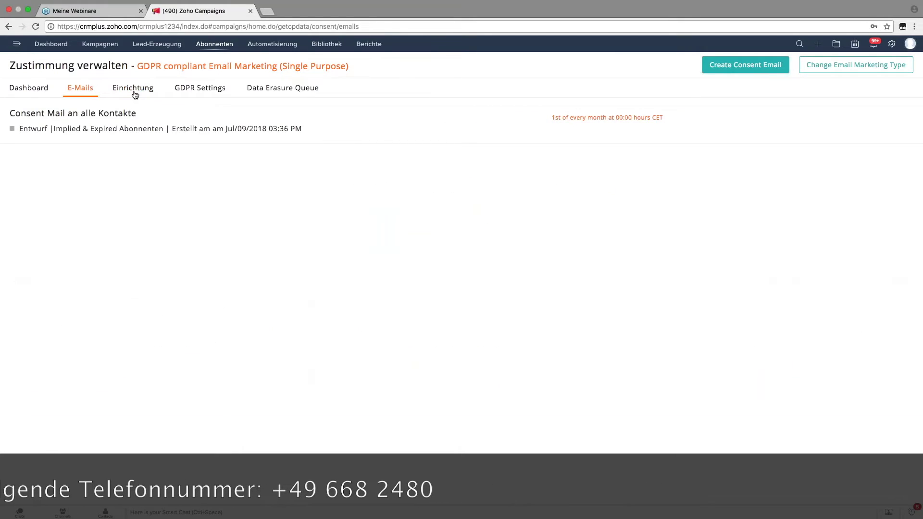
Step: Examine the GDPR data retention period and email purpose settings, and compare them with the data erasure queue
click(203, 93)
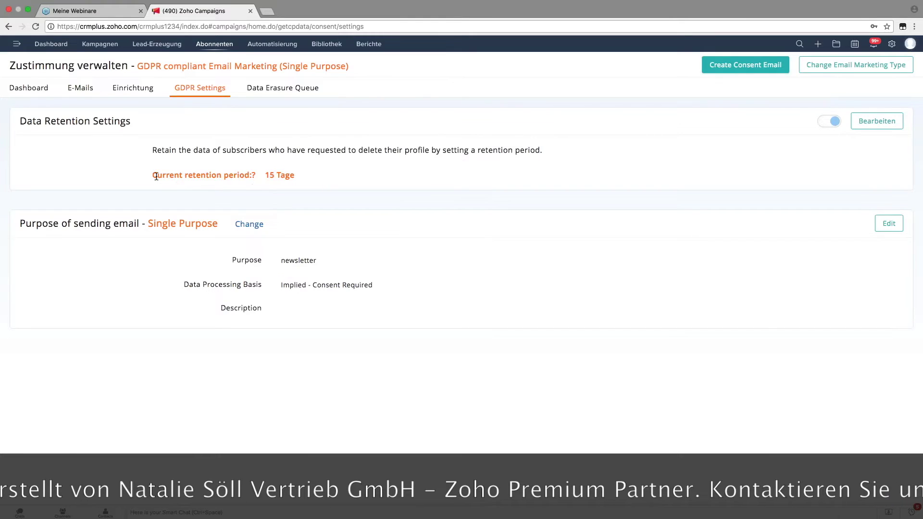
drag(156, 176, 239, 176)
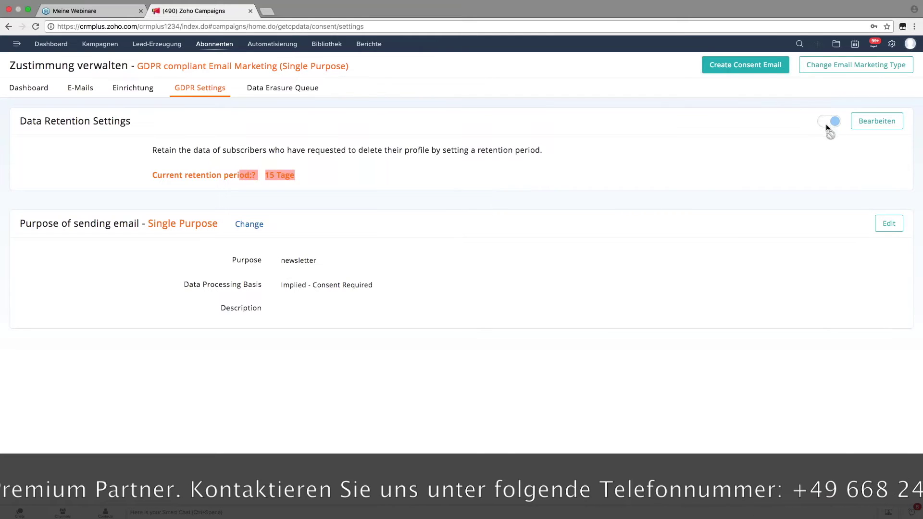
click(877, 121)
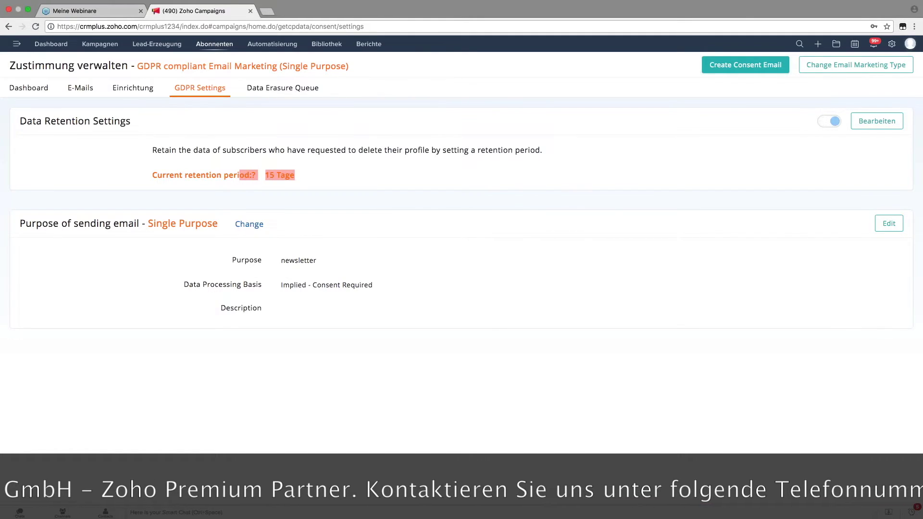
click(279, 89)
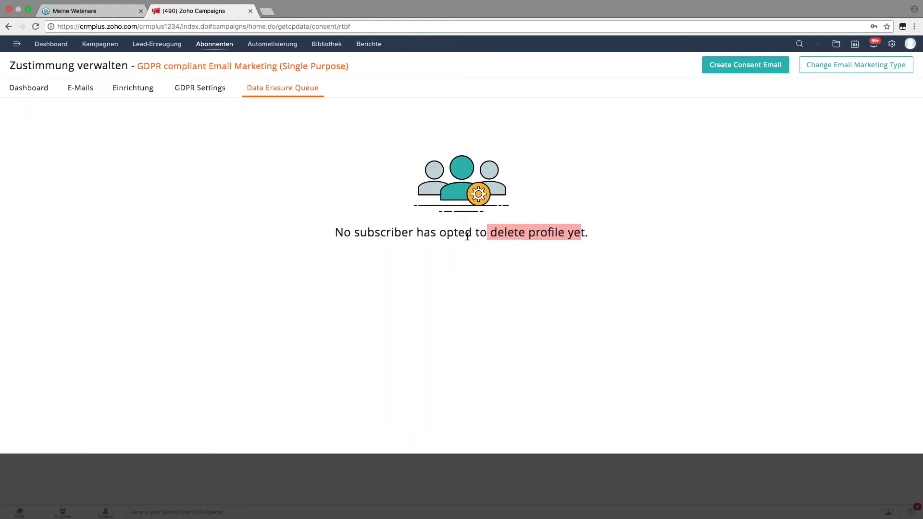
click(224, 94)
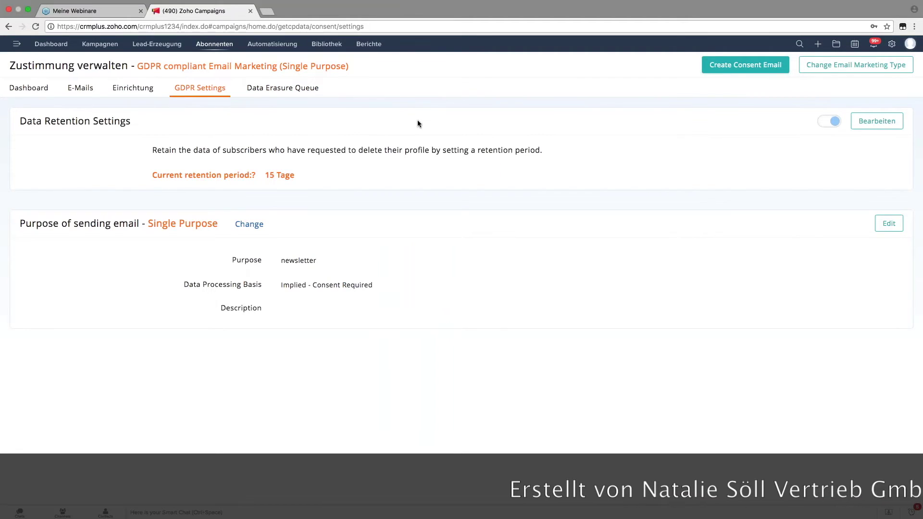
click(287, 93)
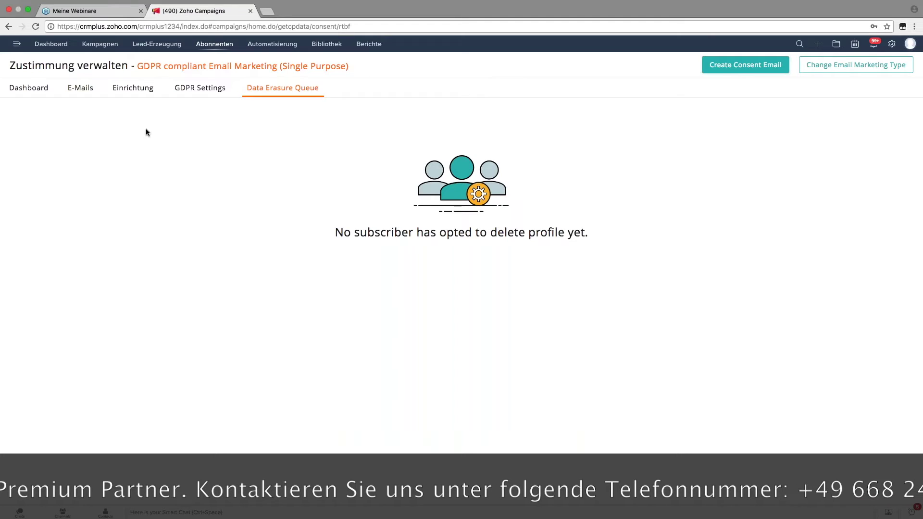
Step: Return to the list of consent emails and open the series Consent Mail an alle Kontakte
click(17, 43)
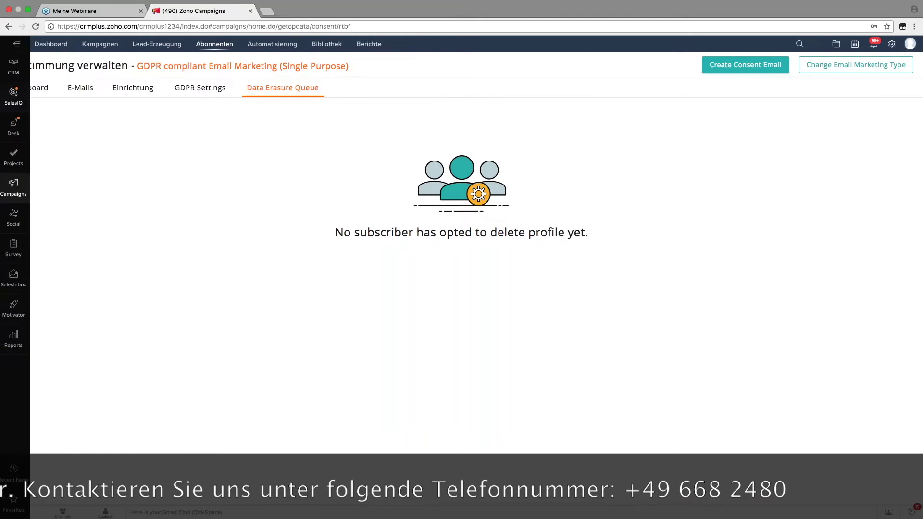
click(313, 128)
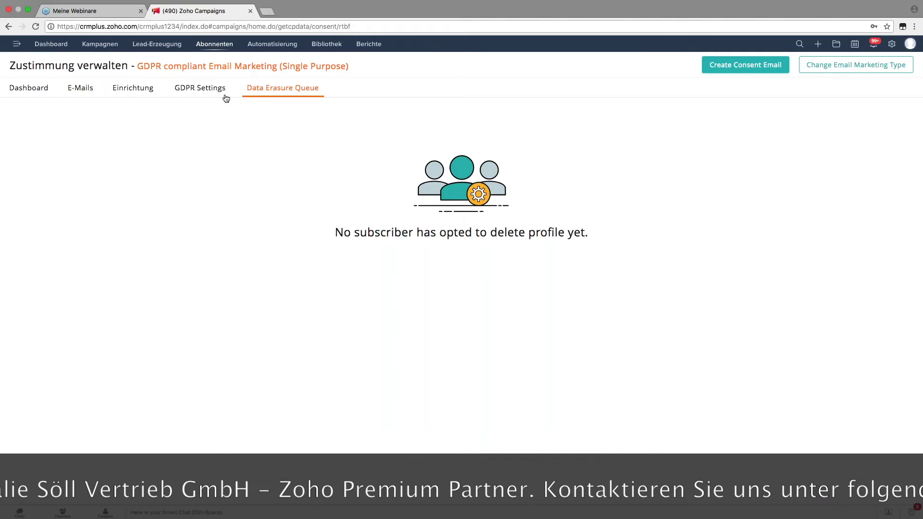
click(80, 88)
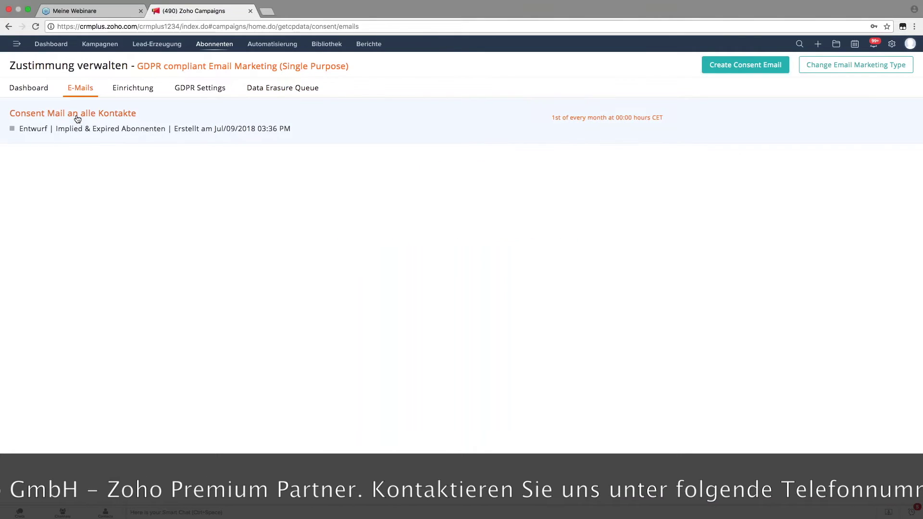
click(204, 119)
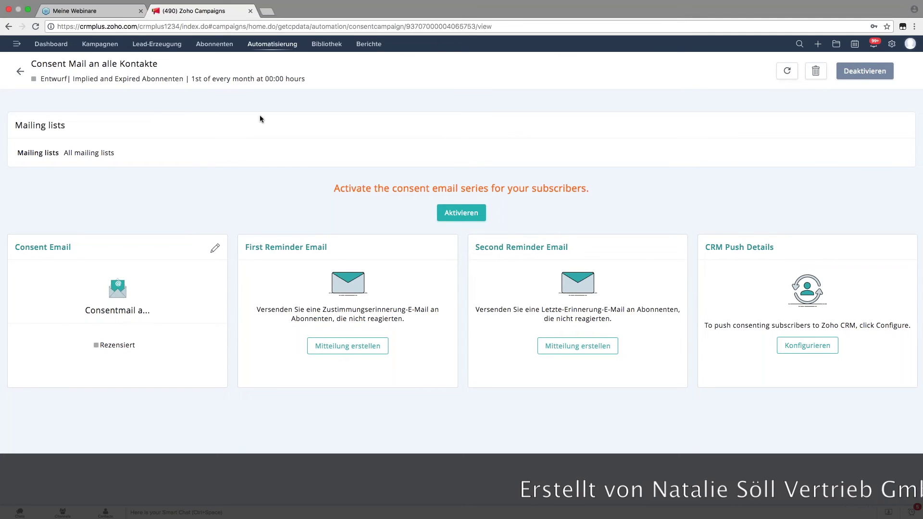
Step: View all subscribers, go to the mailing lists and open the list All Contacts from ZOHO CRM
mouse_move(223, 53)
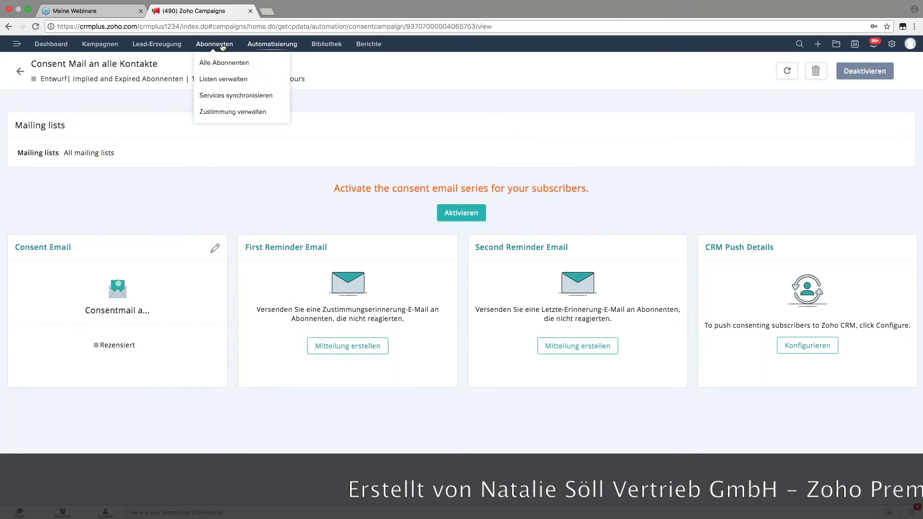
click(224, 63)
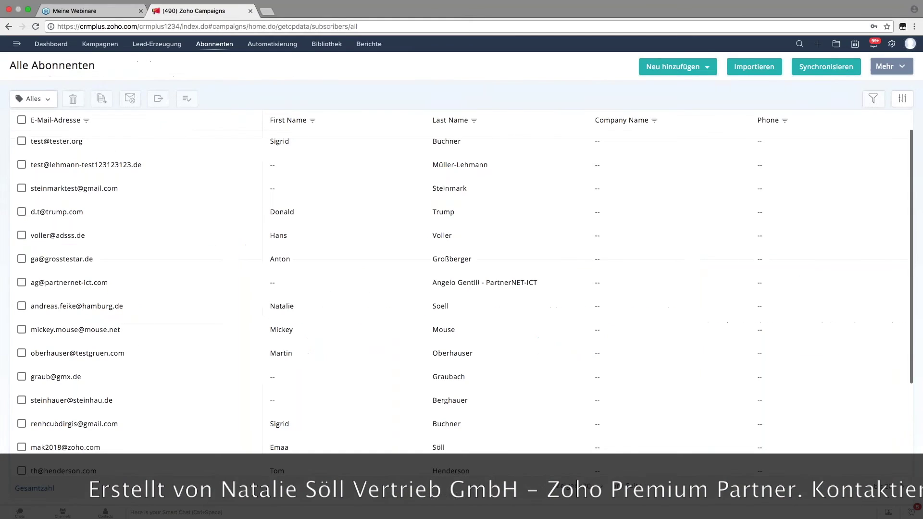
mouse_move(208, 56)
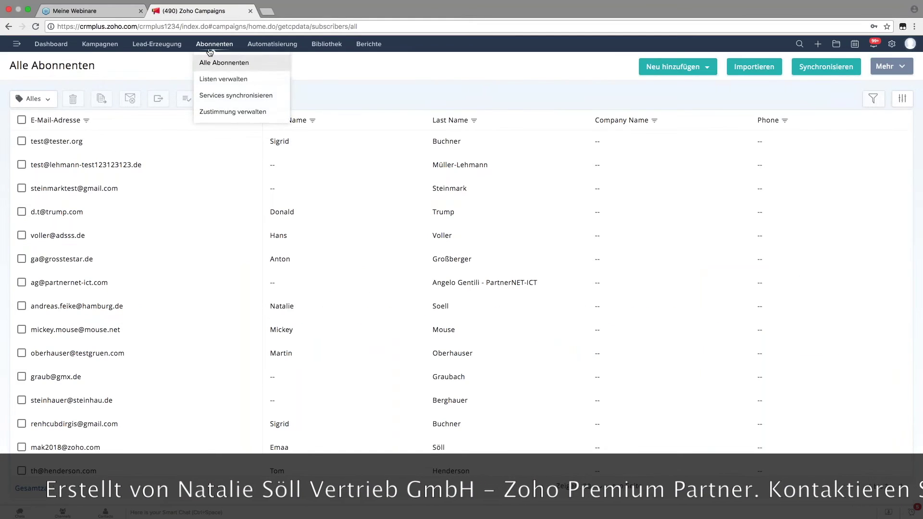
click(210, 79)
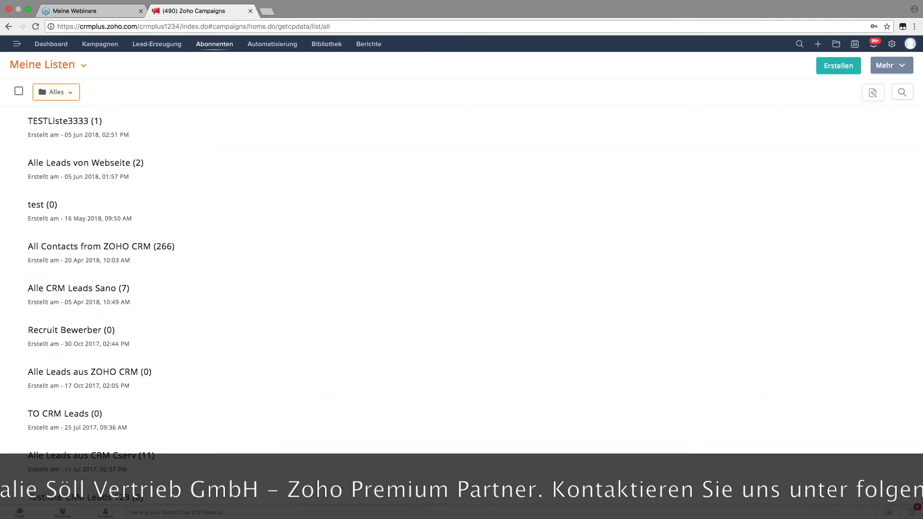
click(77, 245)
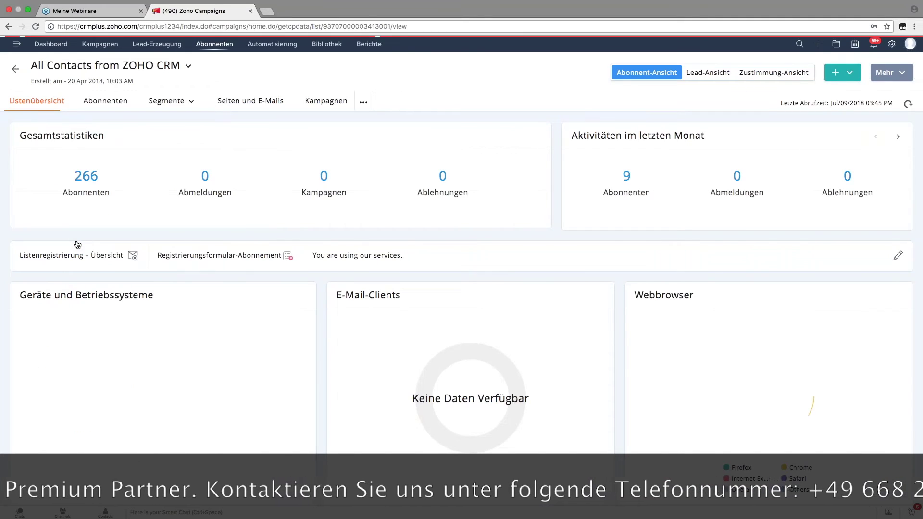
Step: Start a new segment for the All Contacts from ZOHO CRM list with the criterion Consent Status ist Expressed
click(184, 104)
click(173, 121)
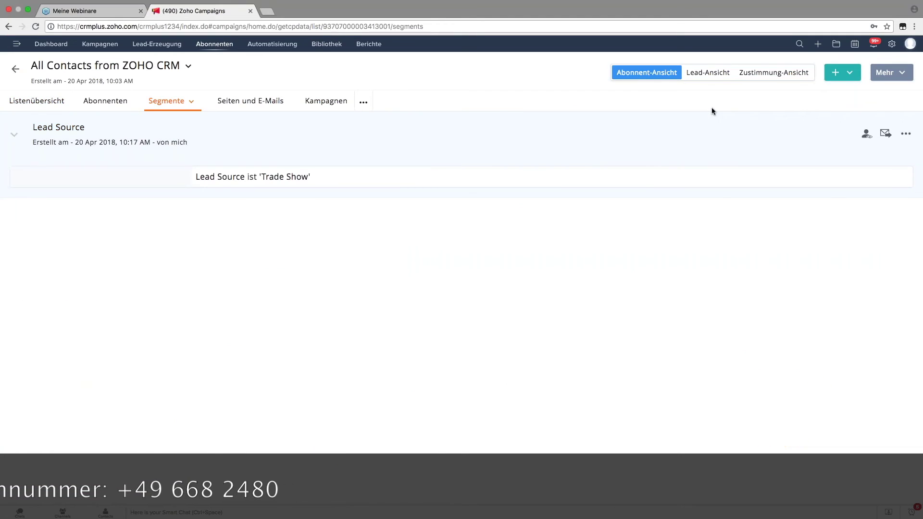
click(842, 73)
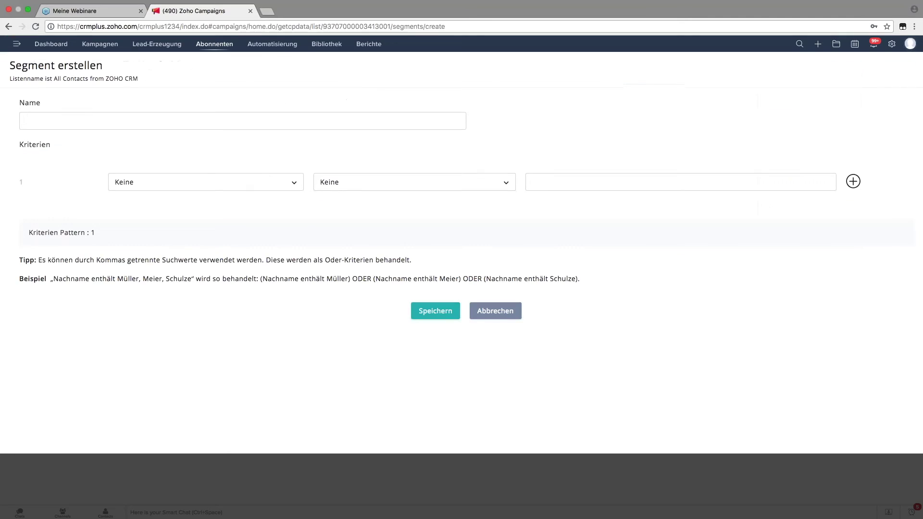
click(240, 201)
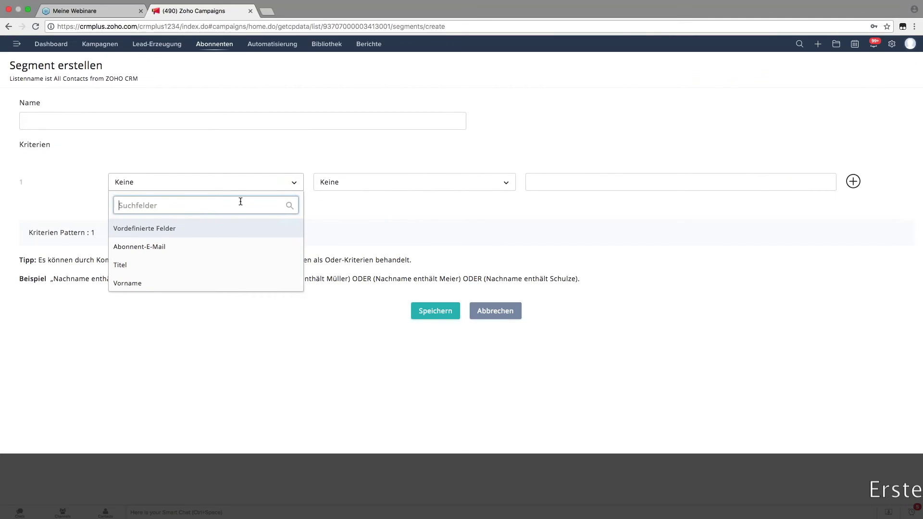
text(cons)
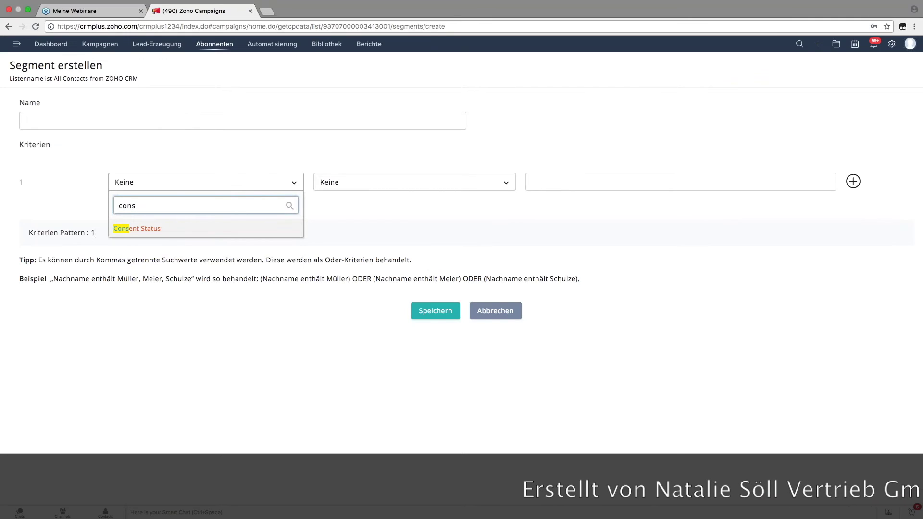
key(Return)
click(566, 183)
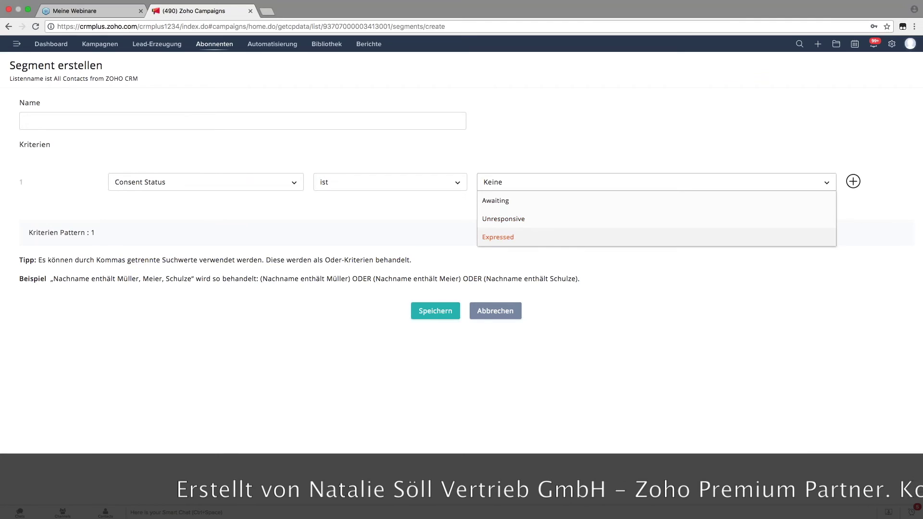
click(517, 240)
Step: Name the segment Consent Status Expressed and save it
click(341, 127)
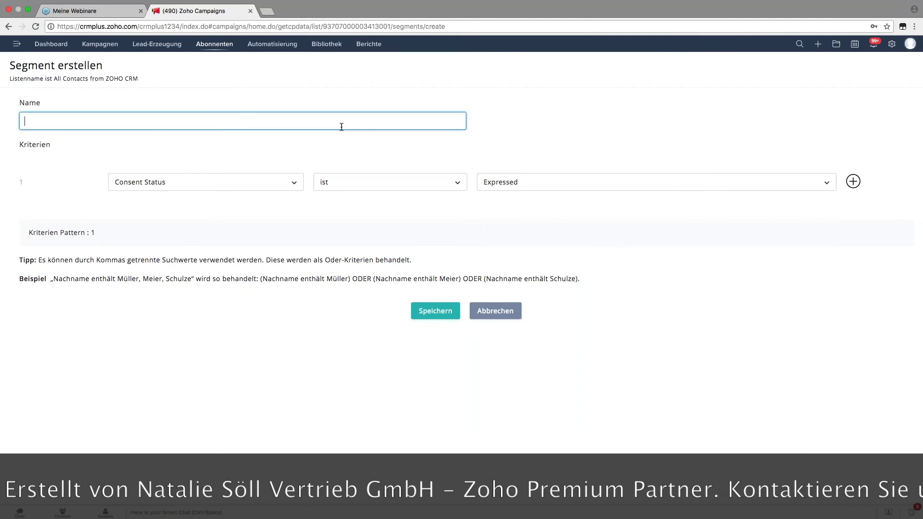
text(C)
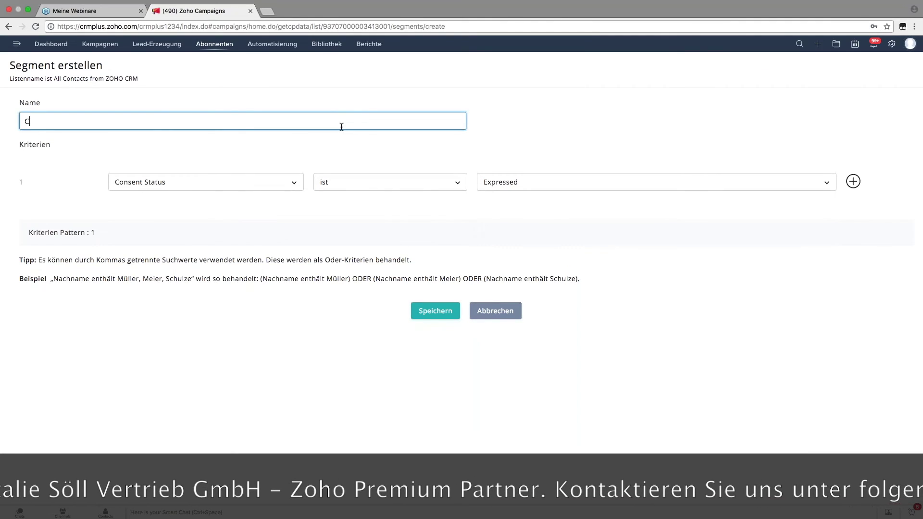
text(onsent Stat)
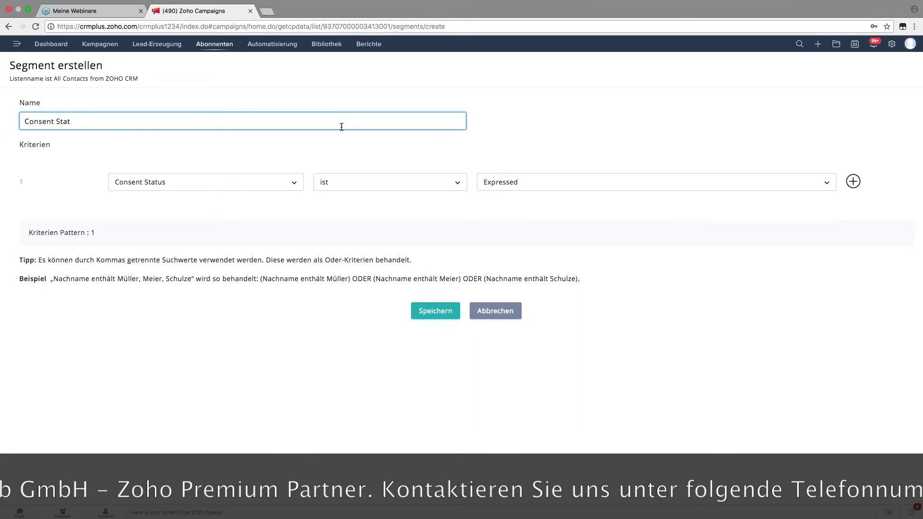
text(u)
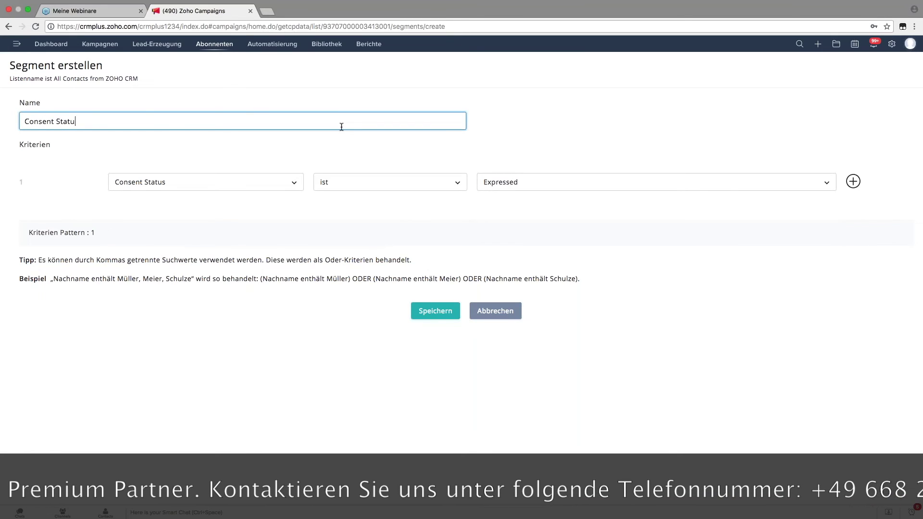
text(s Expressed)
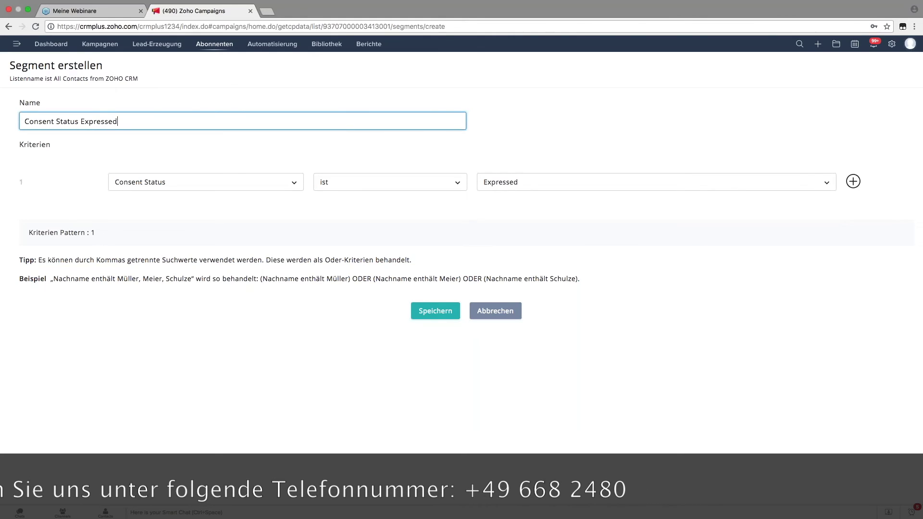
click(454, 313)
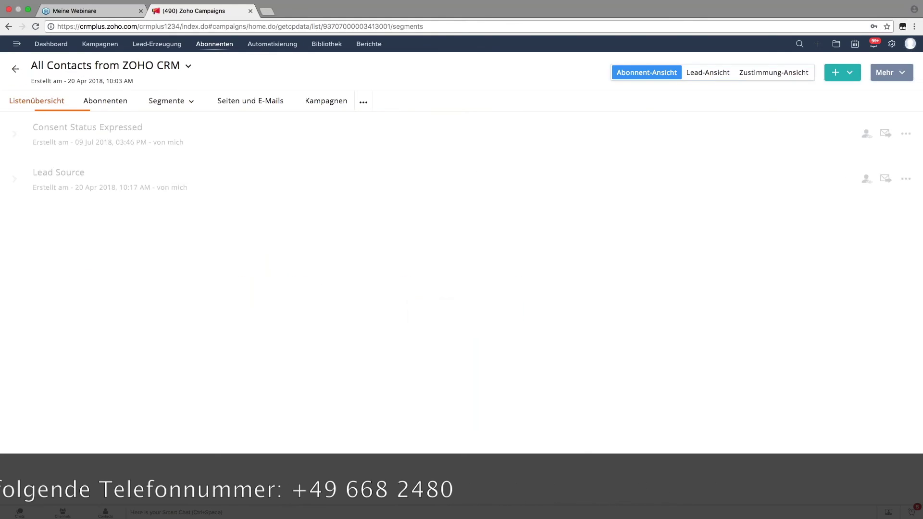